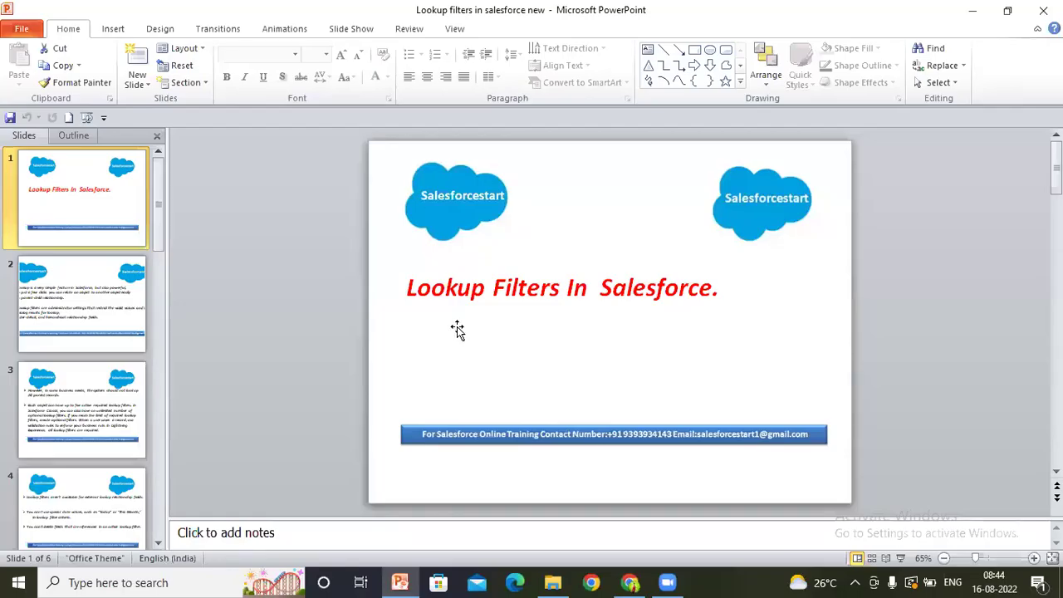
Step: Show slide 2 of the deck, which introduces Salesforce lookups and lookup filters
click(150, 295)
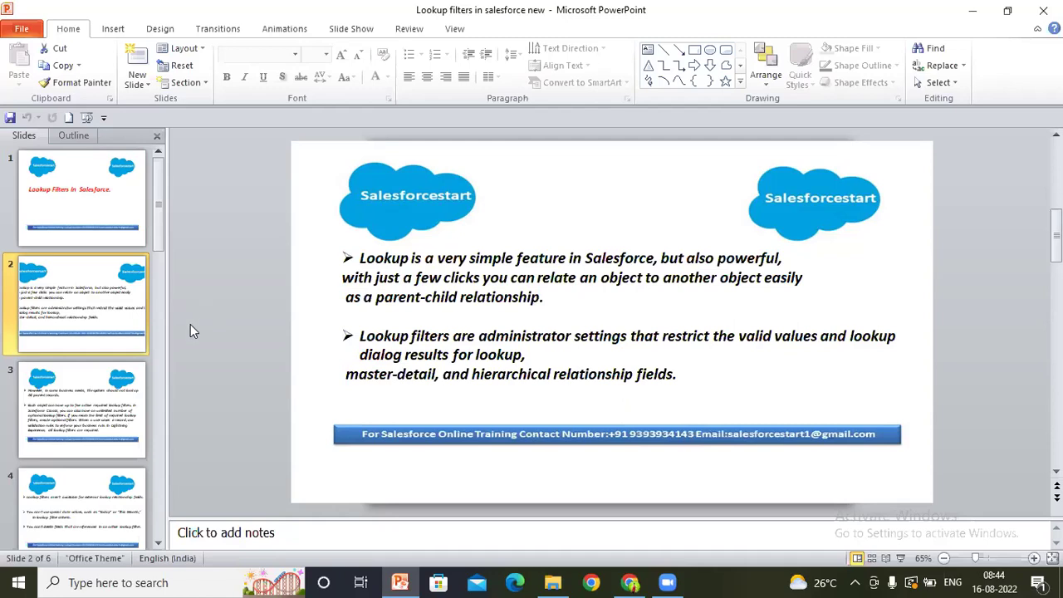
Step: Show slide 3, which covers the limit of five required lookup filters per object
click(97, 399)
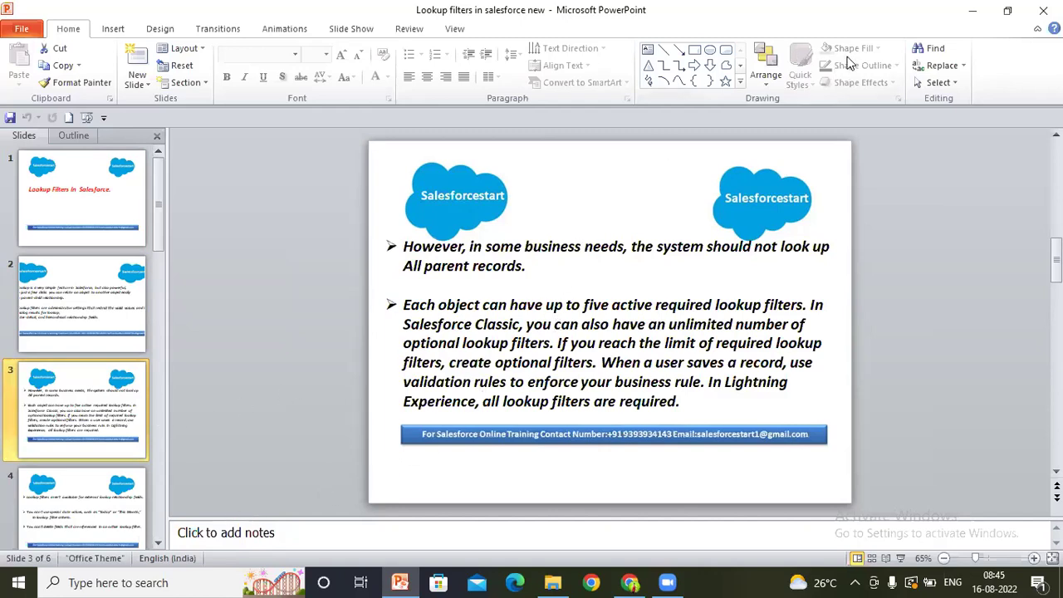
Step: Minimize PowerPoint and go from the sams opportunity record to the Opportunity object's Setup details
click(972, 15)
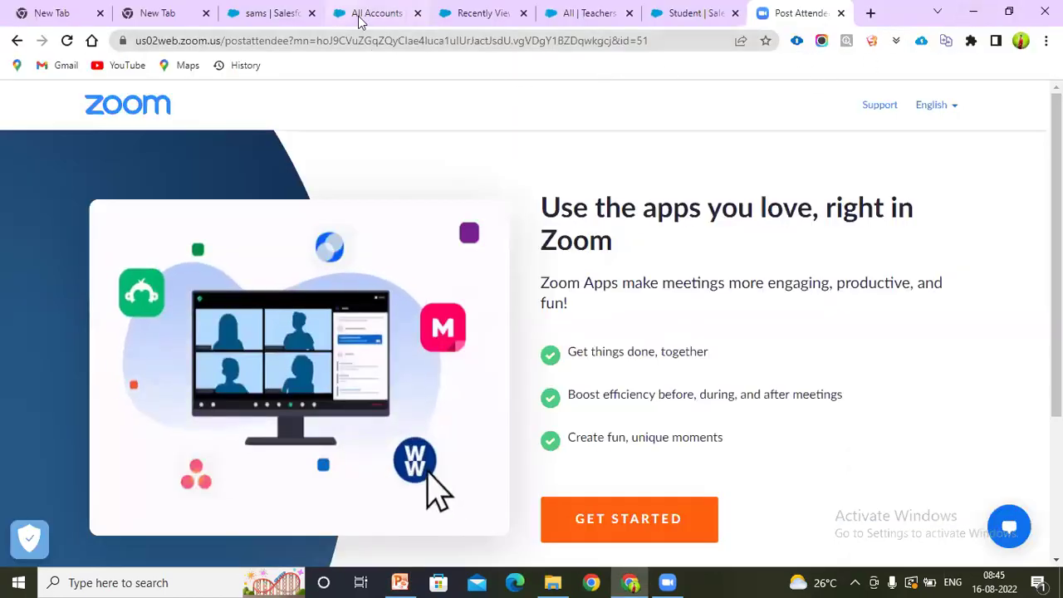
click(280, 10)
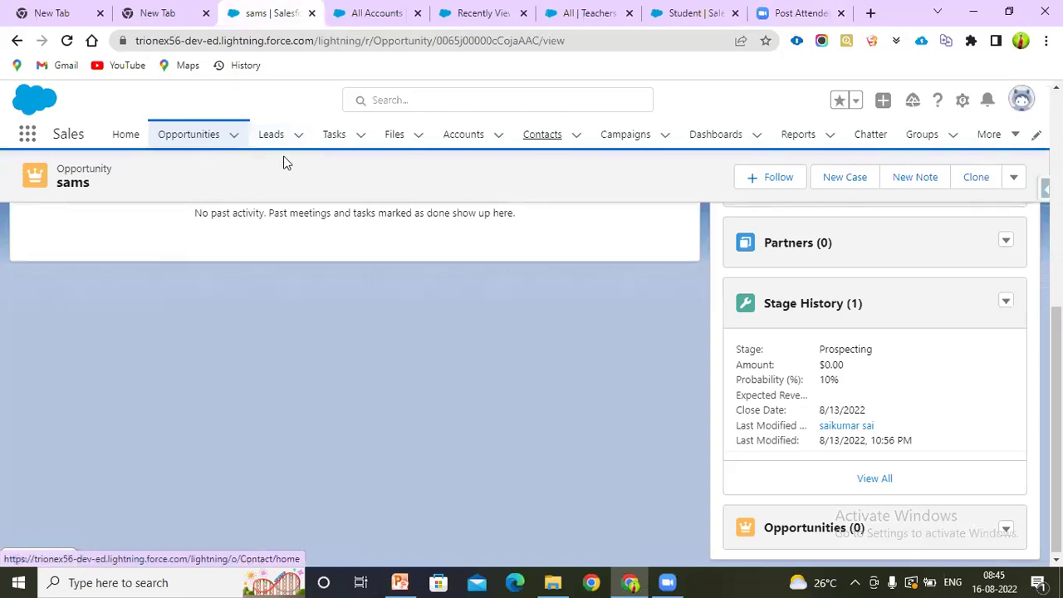
click(182, 138)
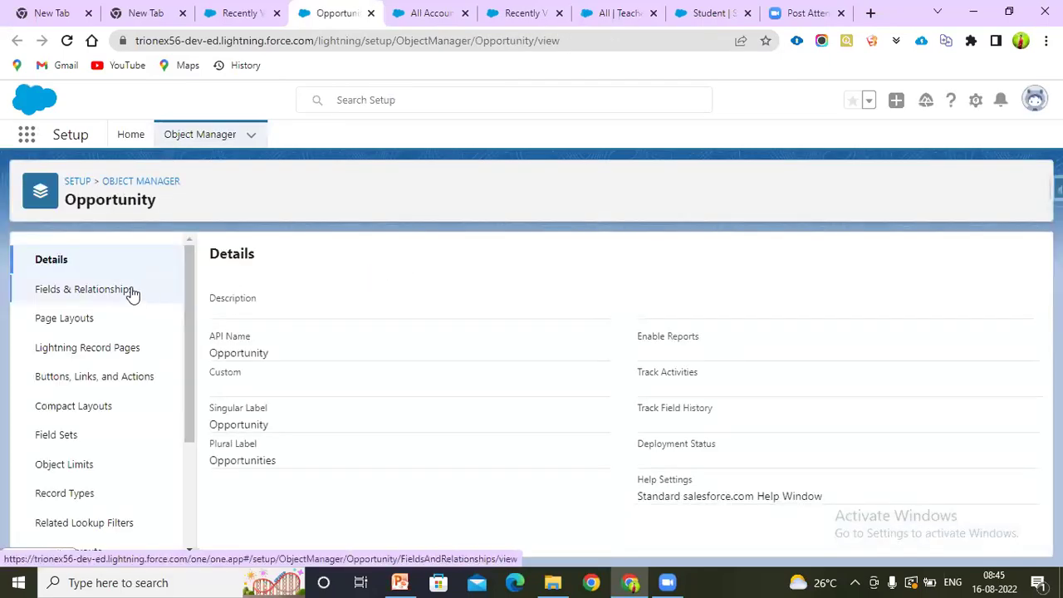
Step: Open the Opportunity Account Name field from Fields & Relationships in its edit form
click(125, 291)
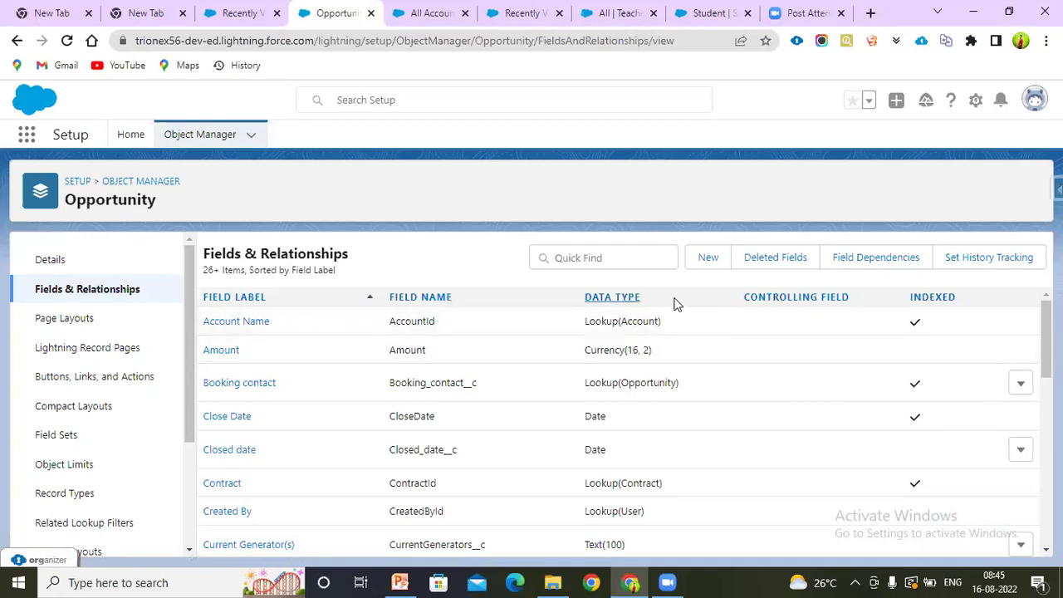
click(255, 325)
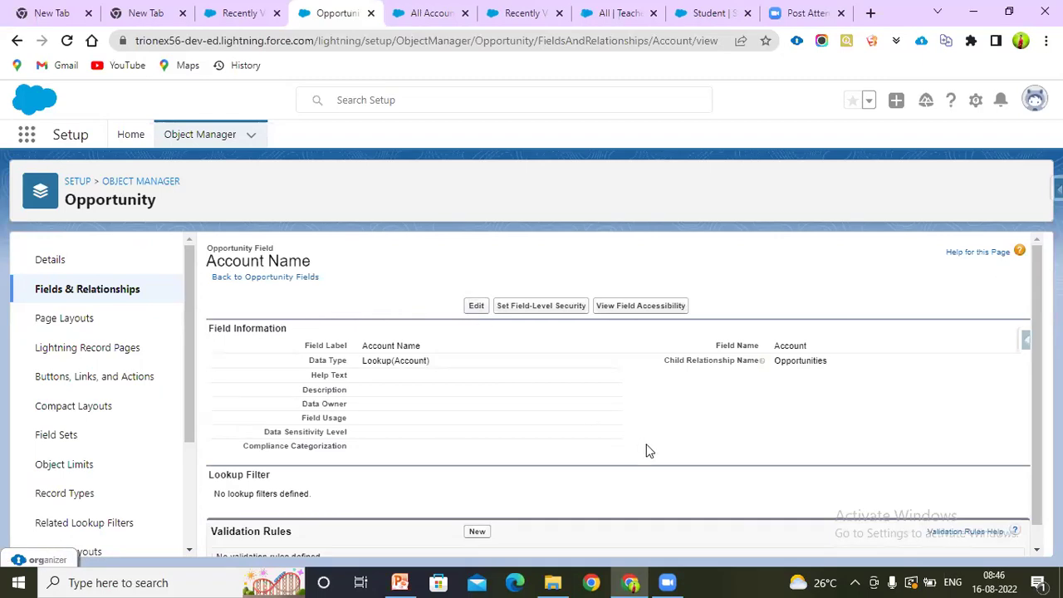
click(475, 306)
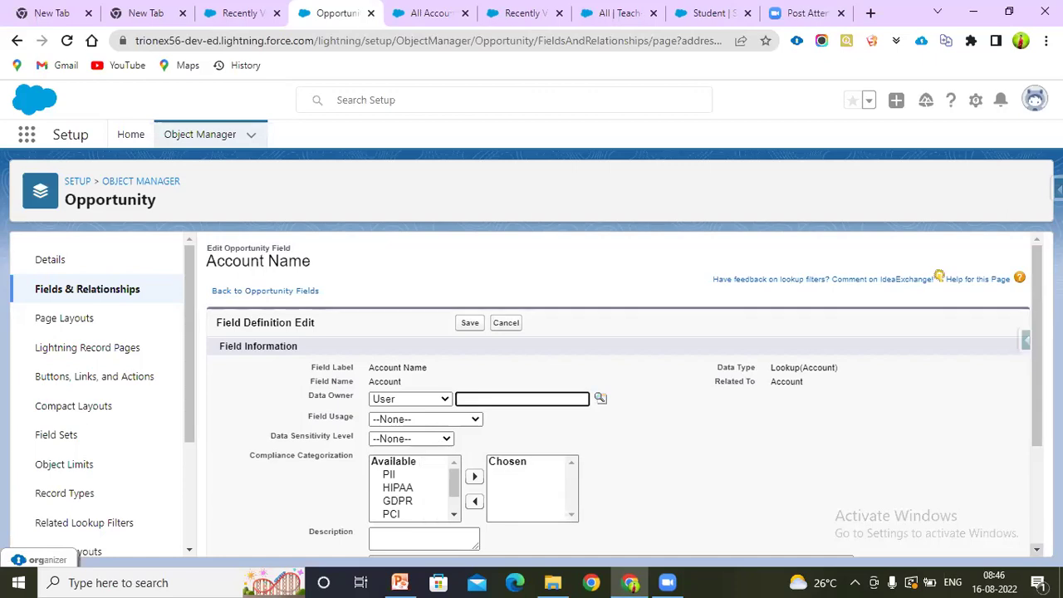
Step: Expand the lookup filter settings and use Account Name: Active as the filter field
scroll(866, 396, down, 1)
scroll(619, 390, down, 2)
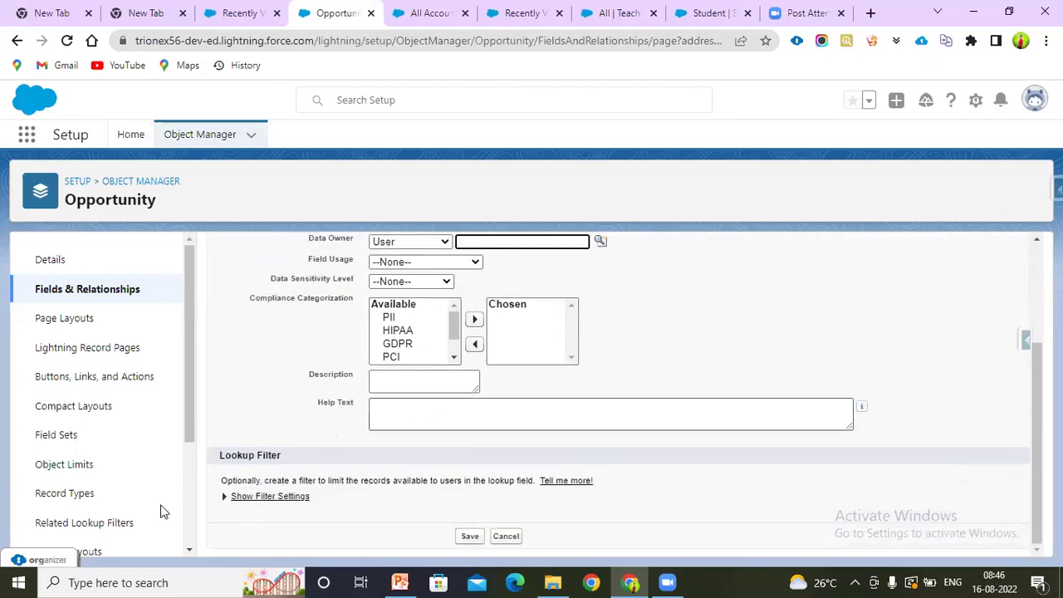
click(258, 500)
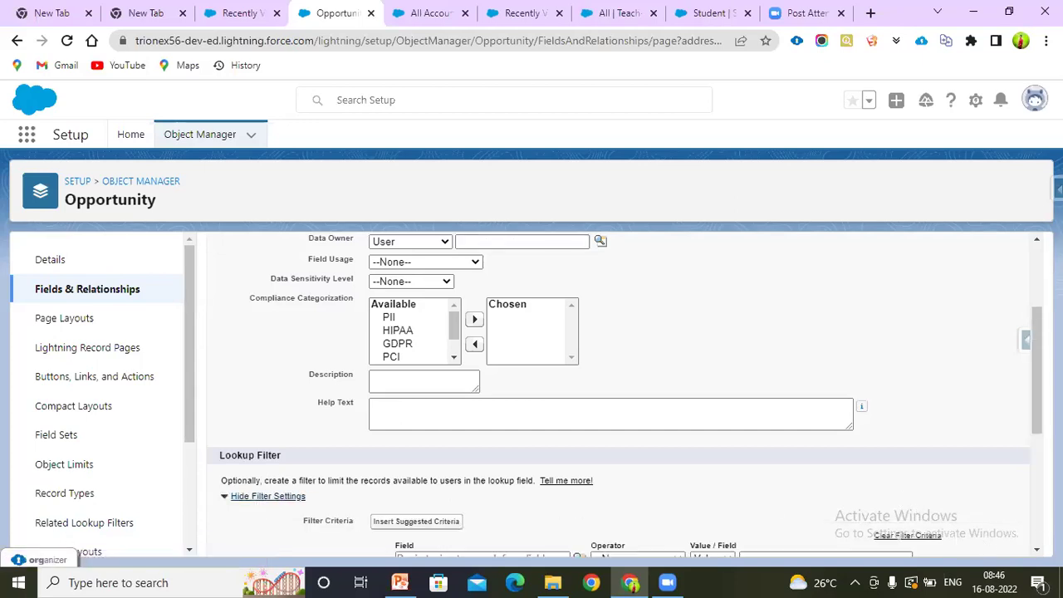
scroll(1037, 549, down, 3)
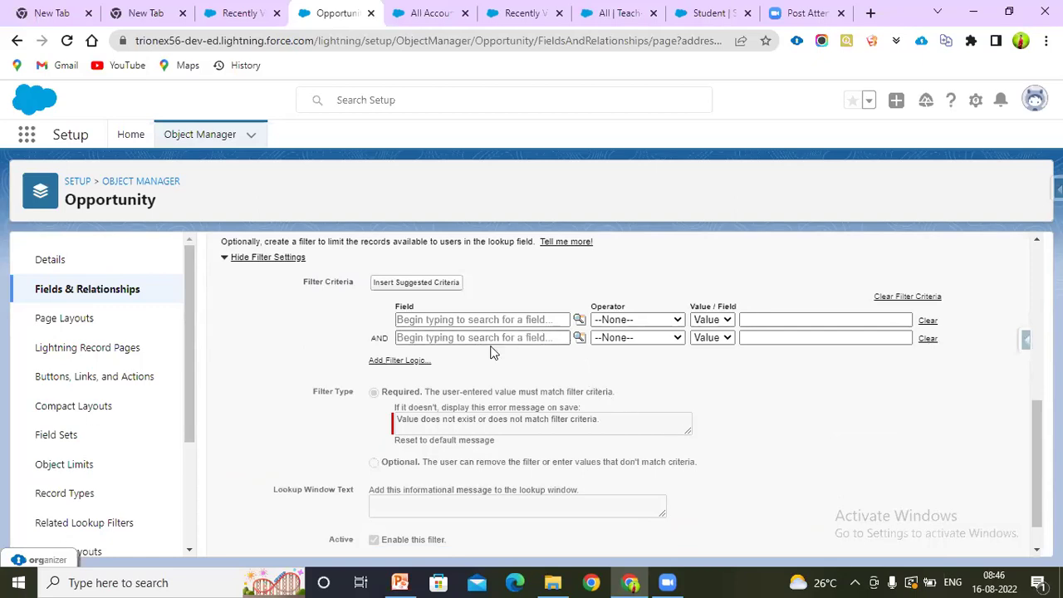
click(581, 321)
click(409, 350)
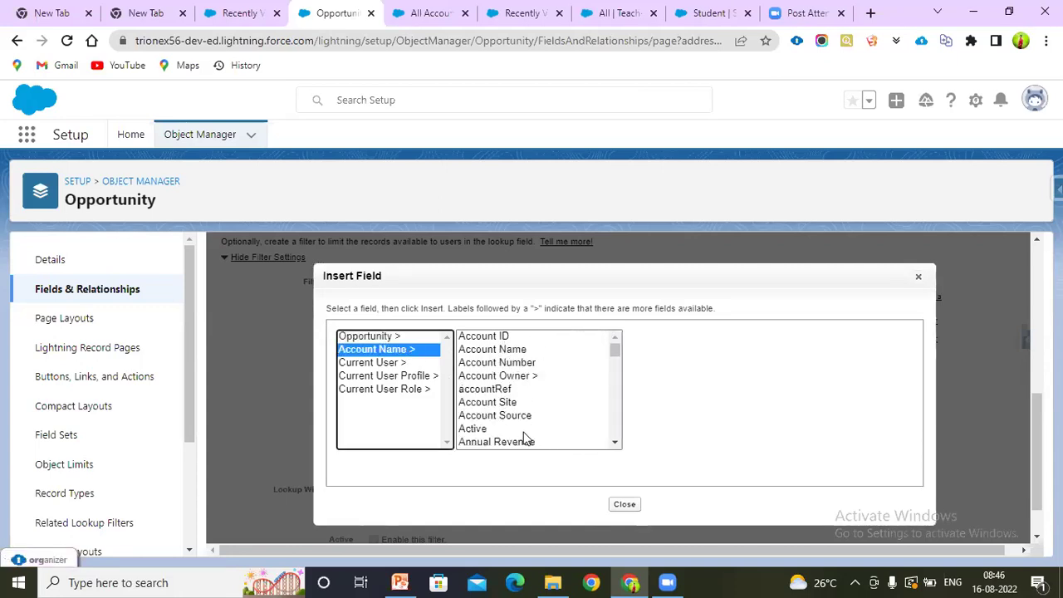
click(473, 429)
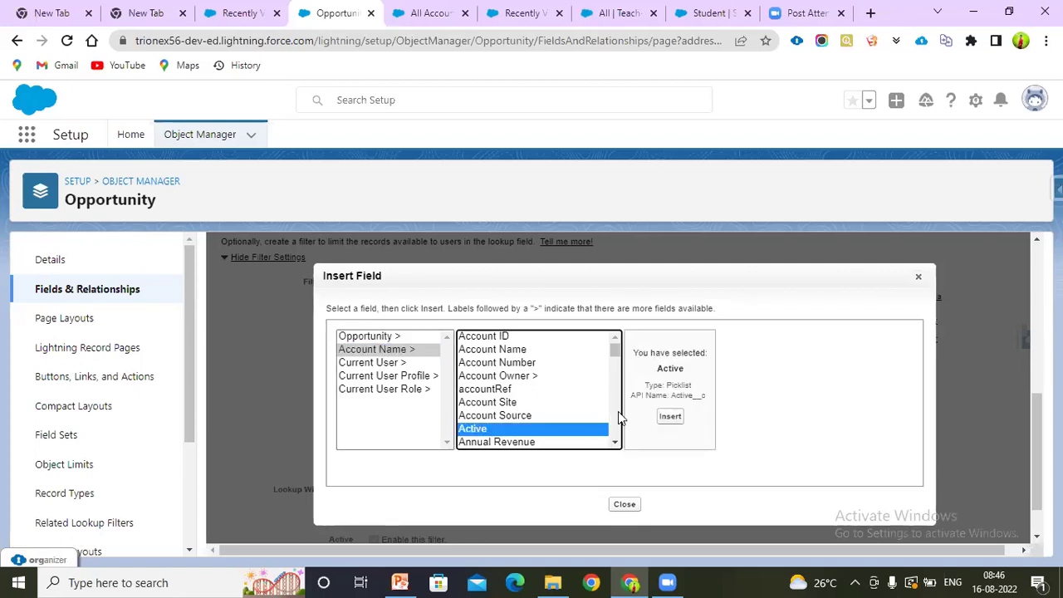
click(670, 416)
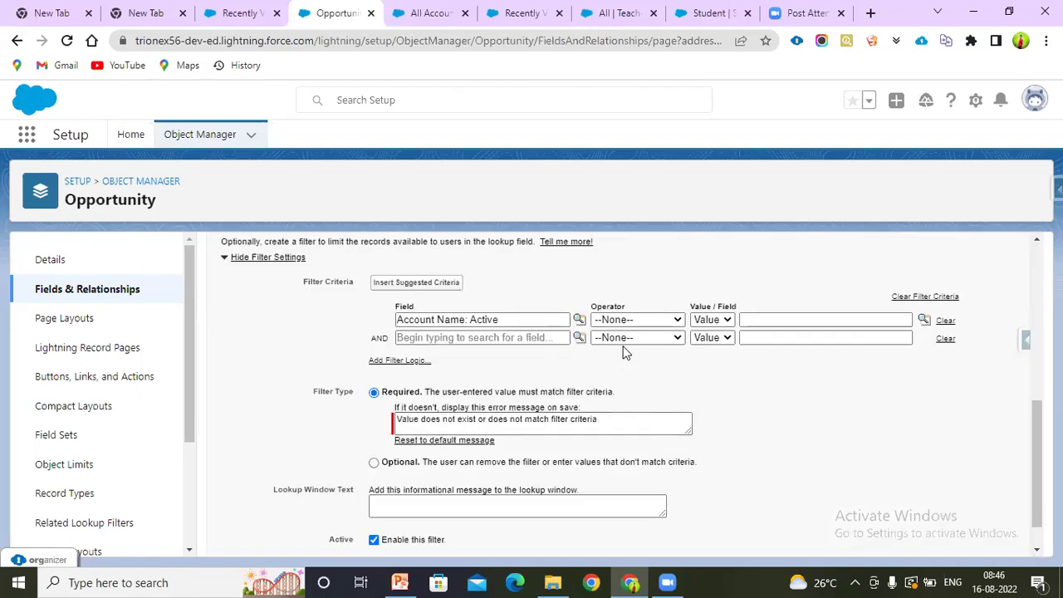
Step: Complete the criterion as equals value Yes and save the required filter
click(628, 320)
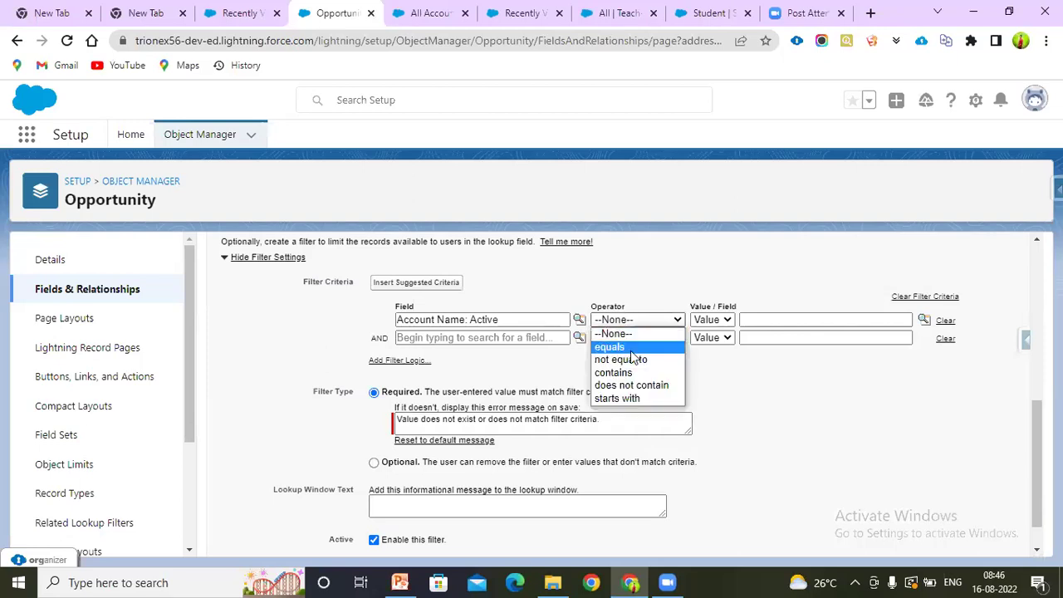
click(631, 351)
click(704, 322)
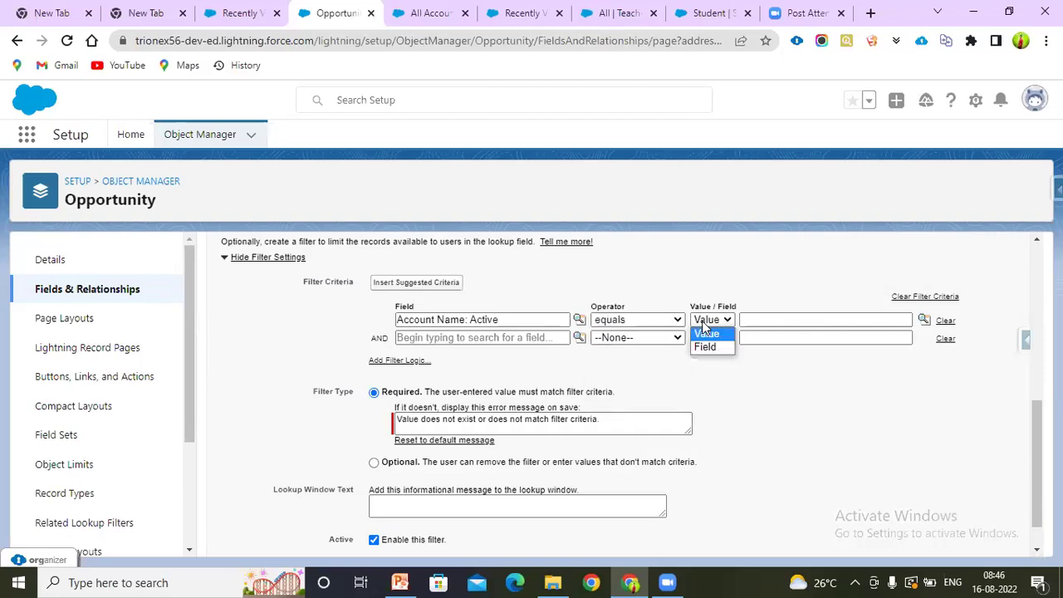
click(709, 334)
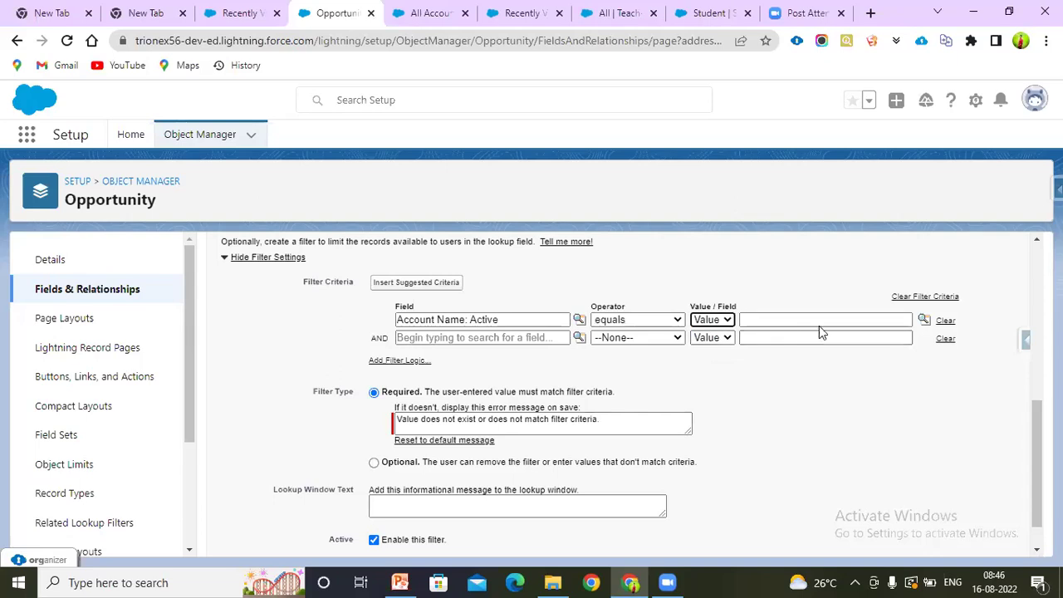
click(924, 321)
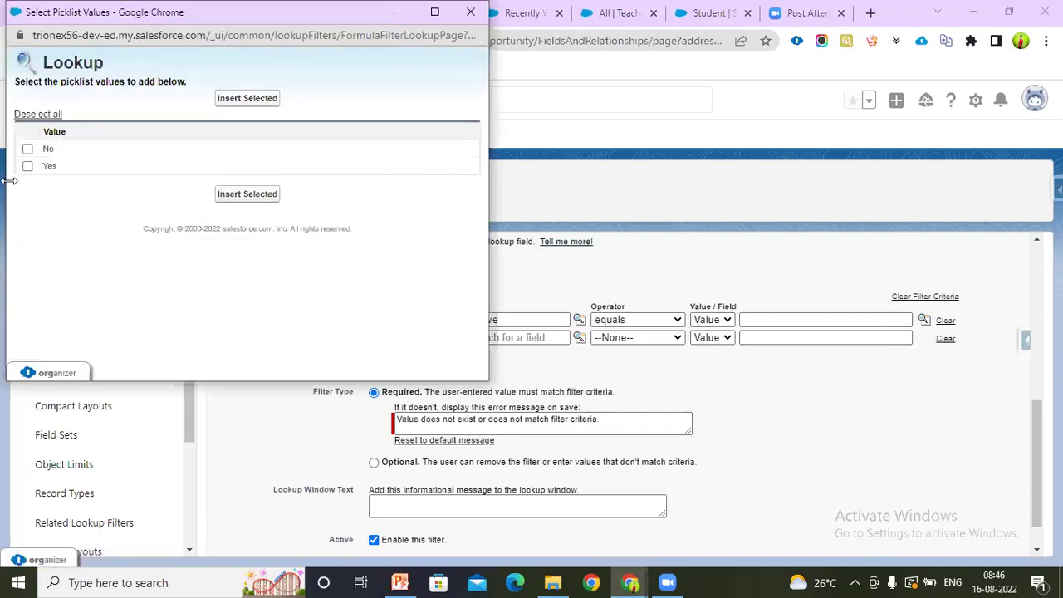
click(28, 167)
click(243, 196)
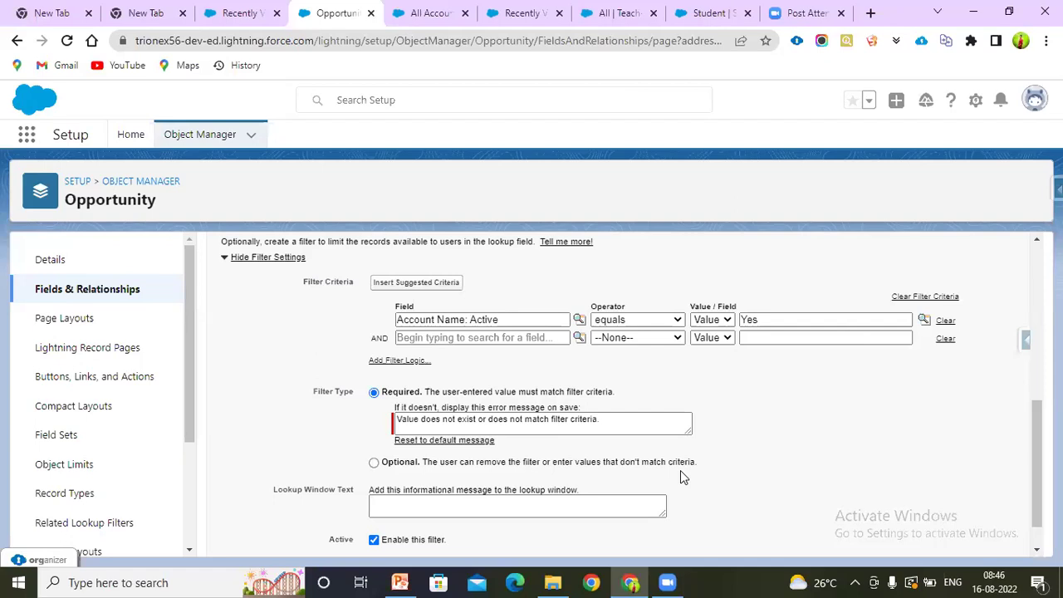
scroll(480, 383, down, 1)
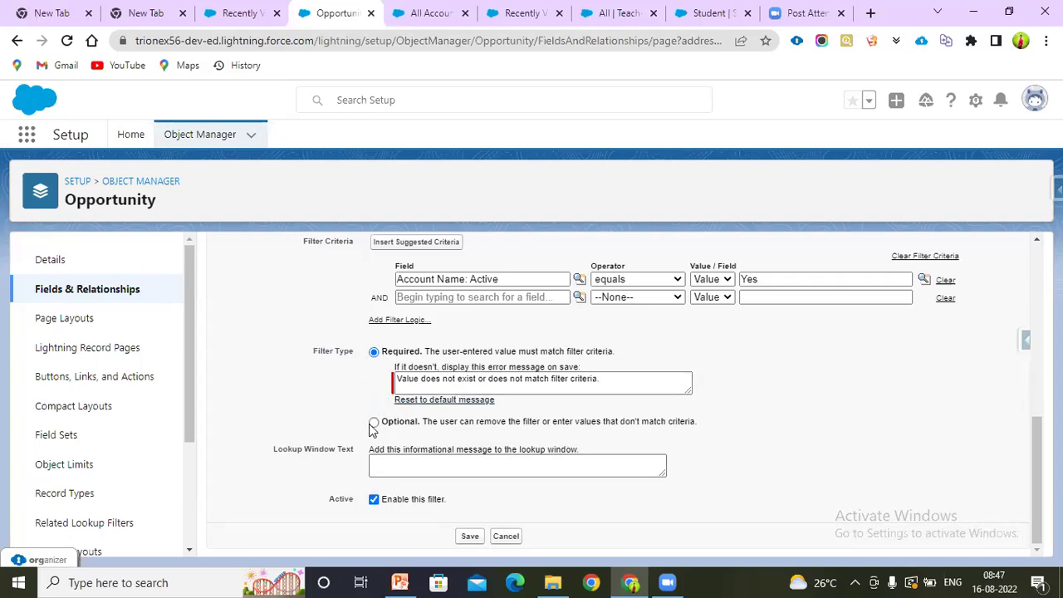
click(469, 538)
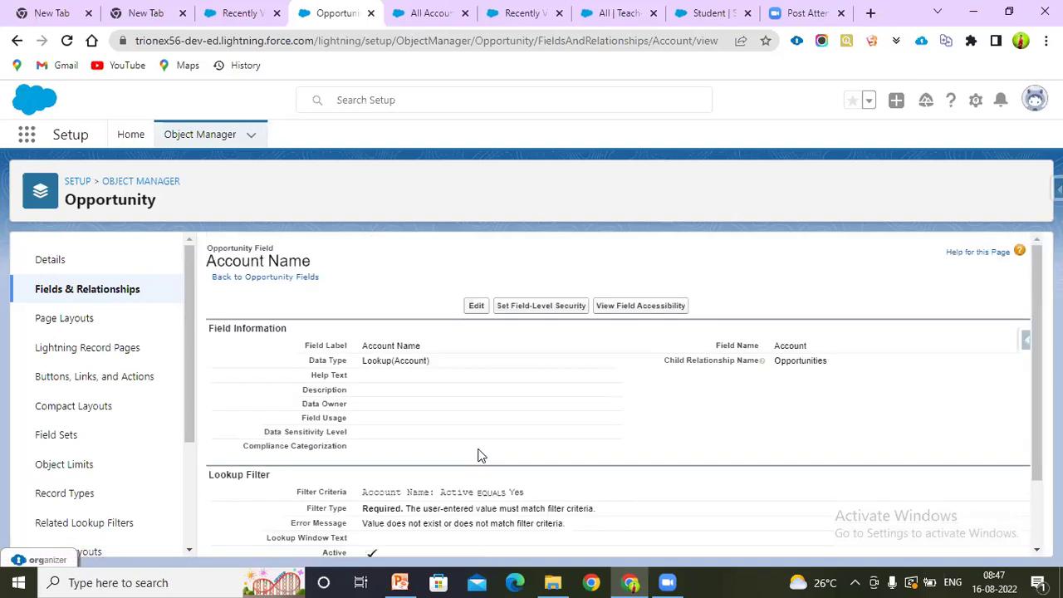
Step: Start a new opportunity to check which accounts its Account lookup offers, then close it
click(256, 19)
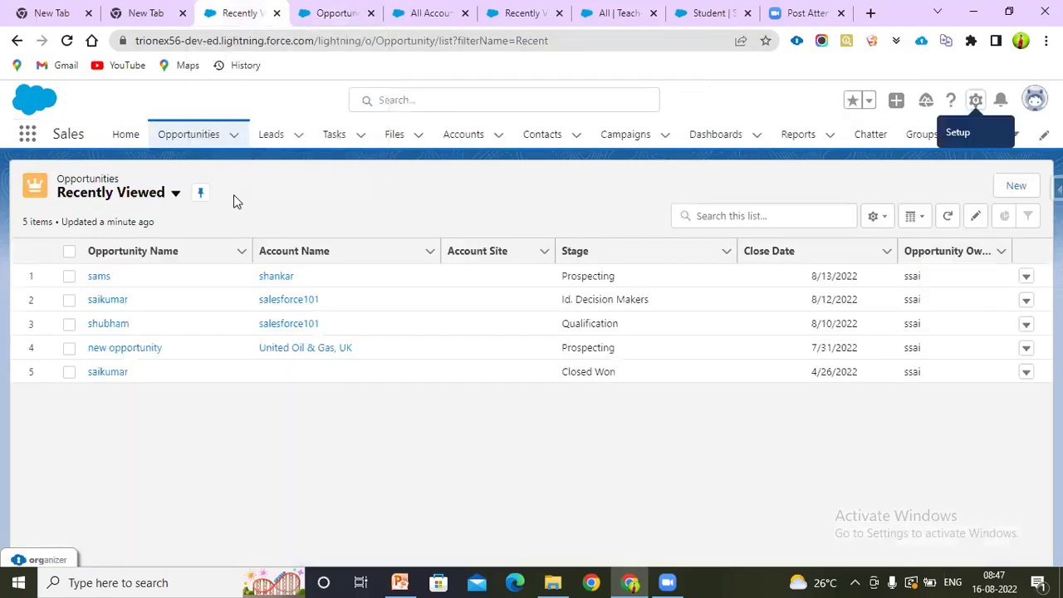
click(214, 136)
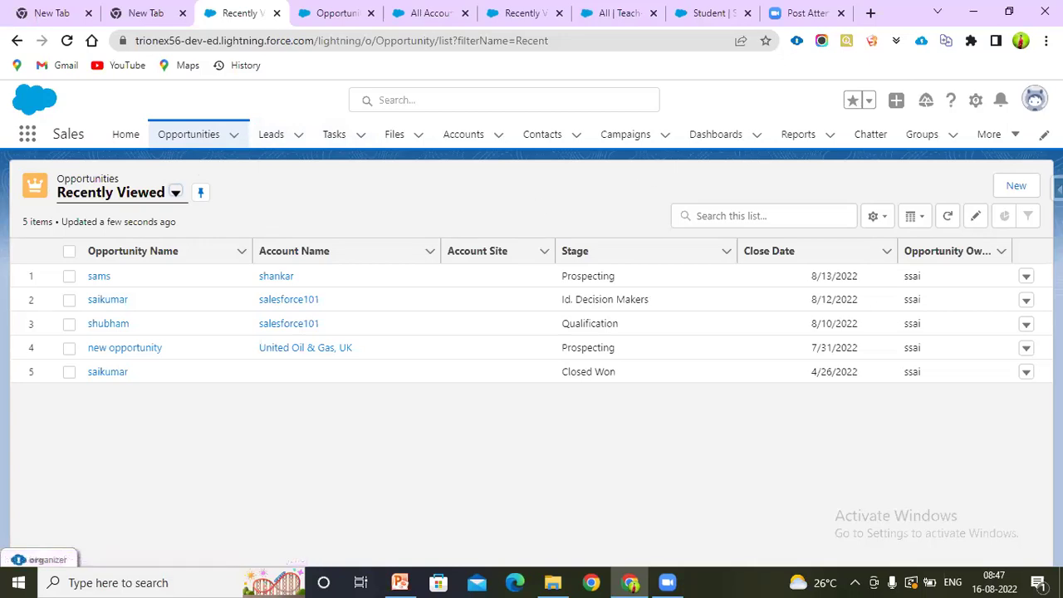
click(1029, 192)
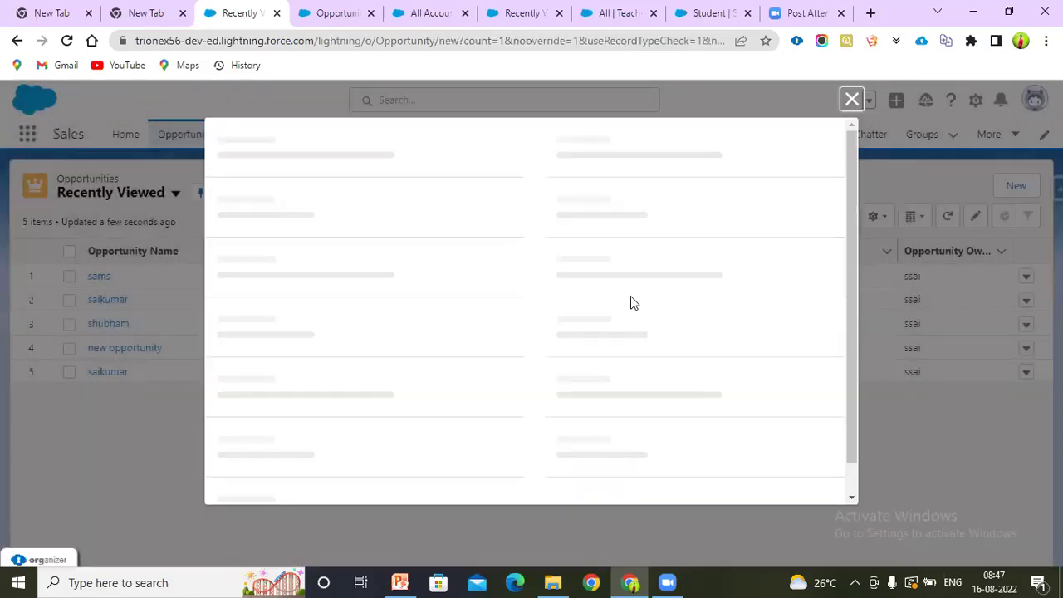
click(430, 376)
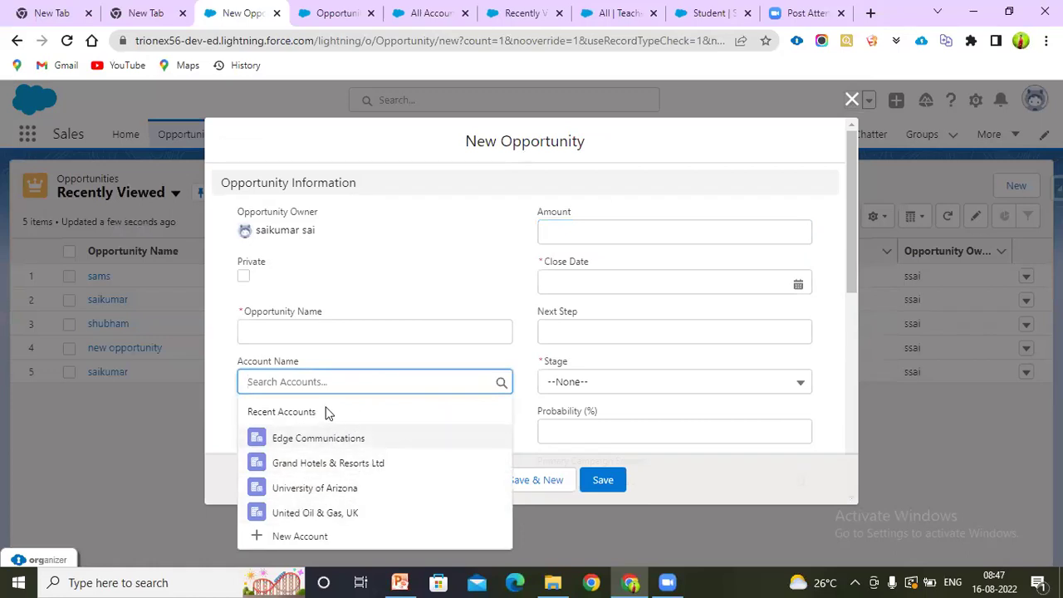
click(852, 98)
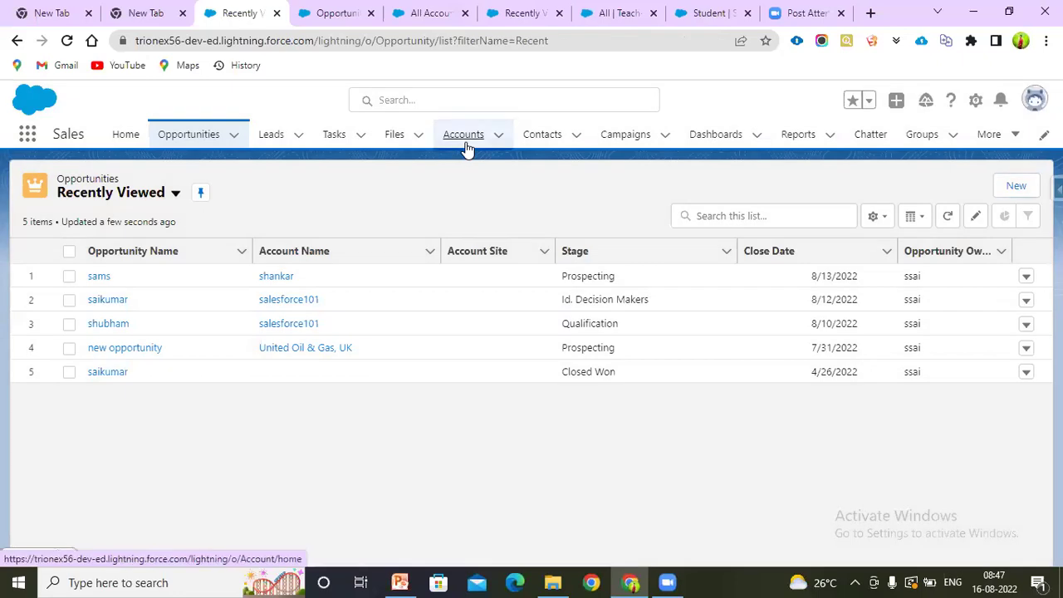
Step: Go to Accounts and switch to the All Accounts list view
click(466, 144)
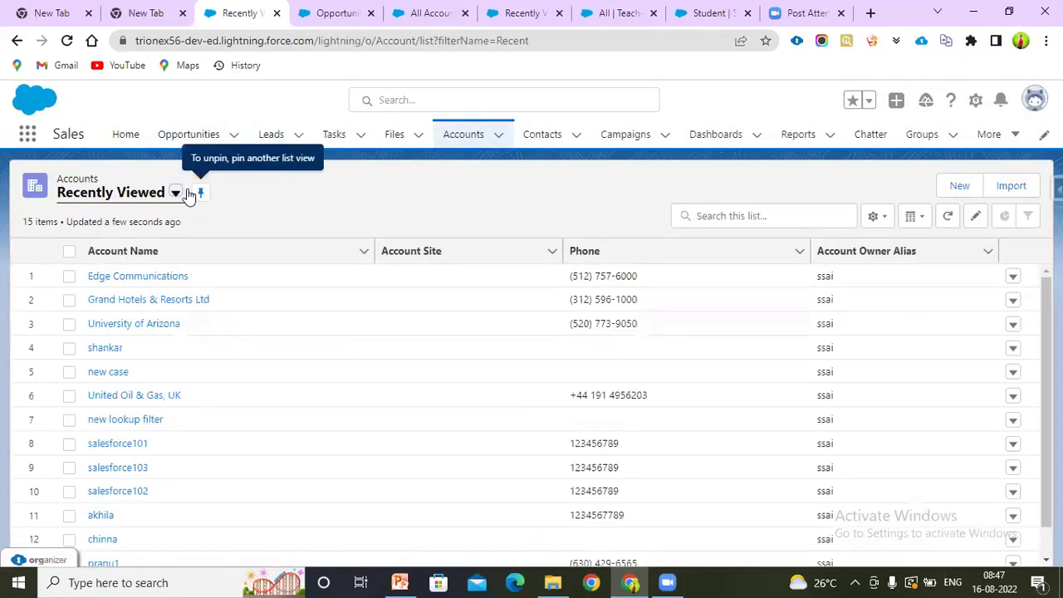
click(175, 192)
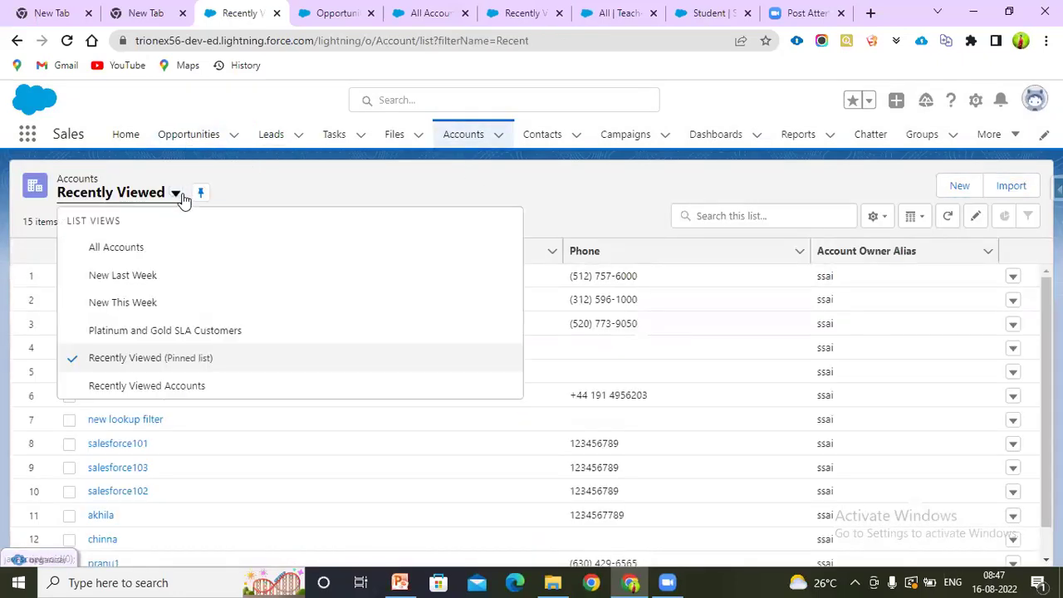
click(158, 247)
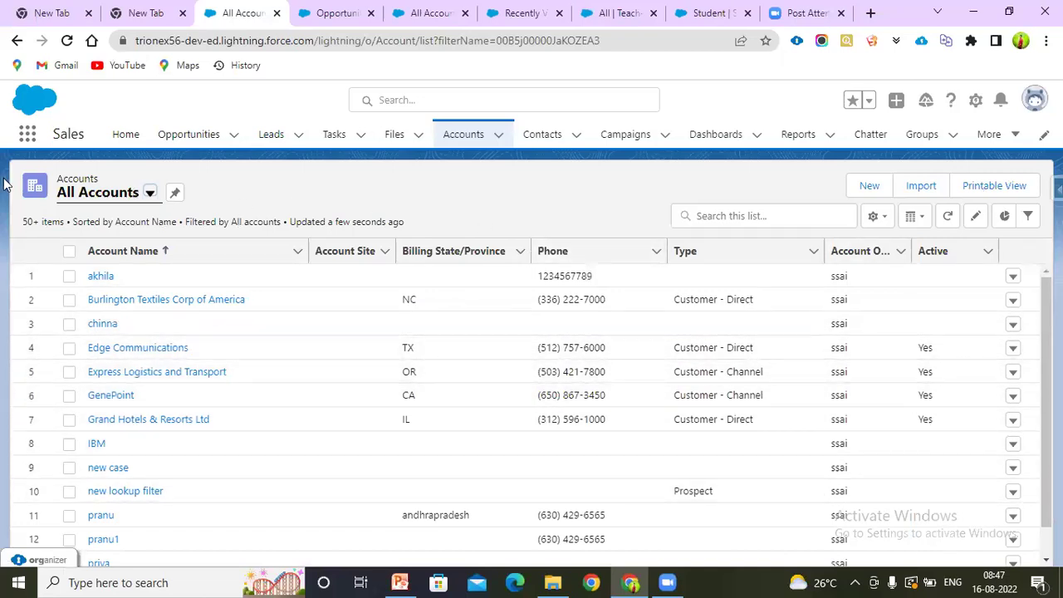
Step: Search the App Launcher for 'kvr'
click(28, 134)
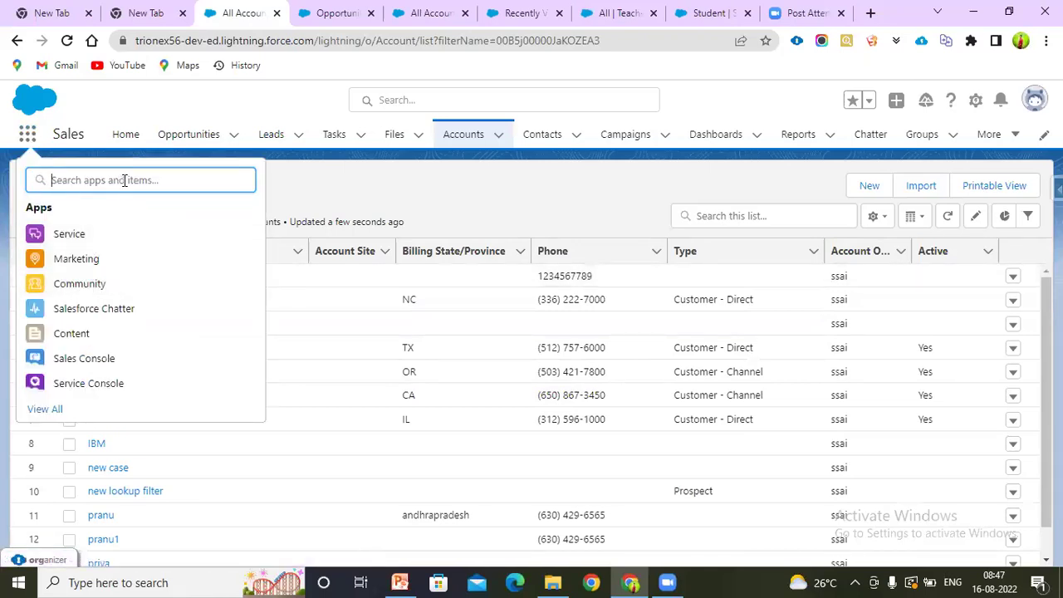
text(kvr)
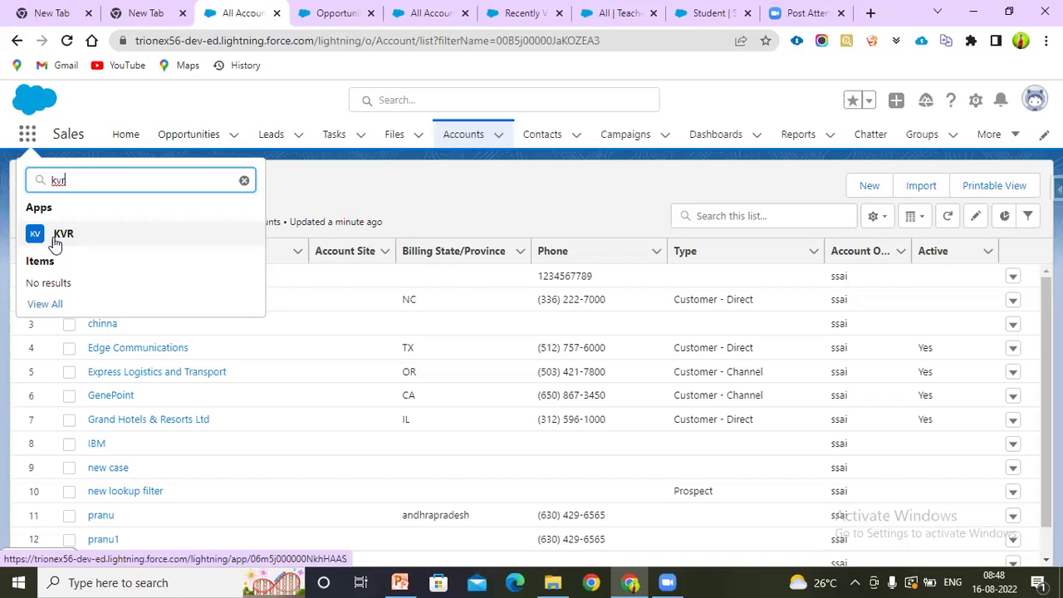
Step: Switch to KVR and check which teachers a new student's Teacher lookup offers, without saving
click(52, 239)
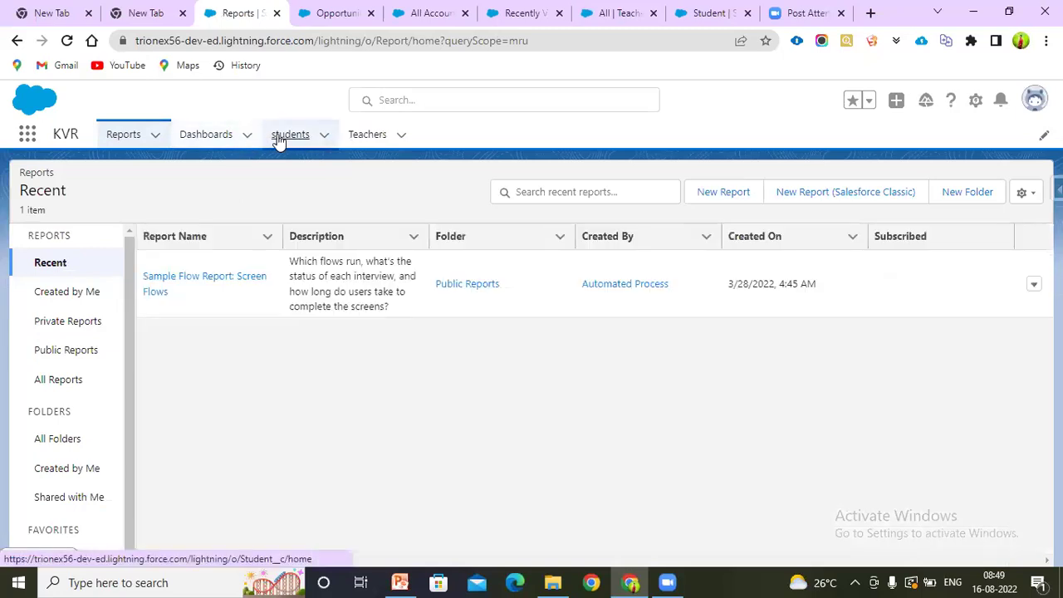
click(279, 142)
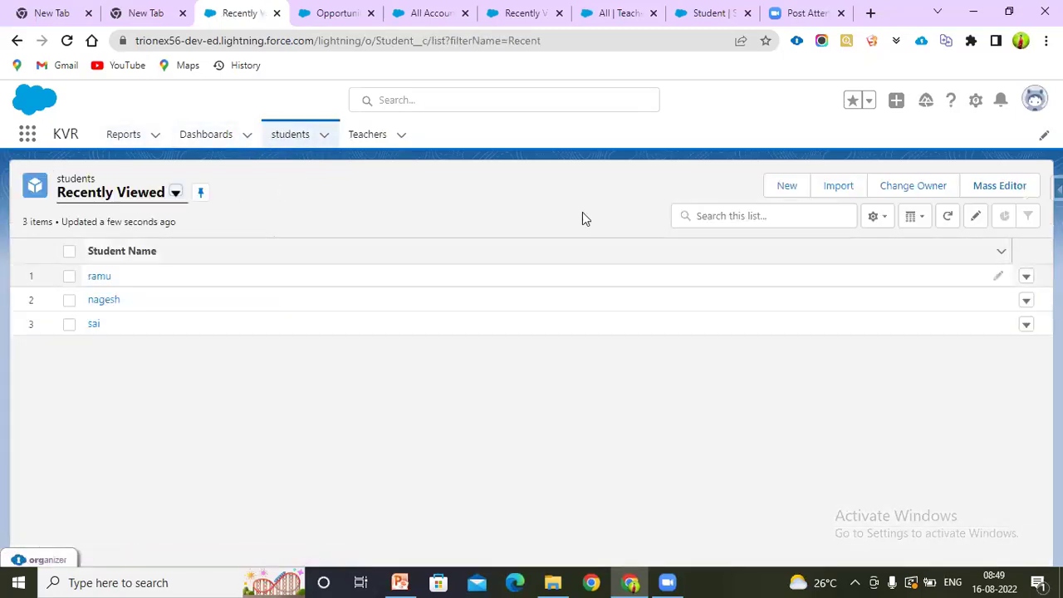
click(795, 190)
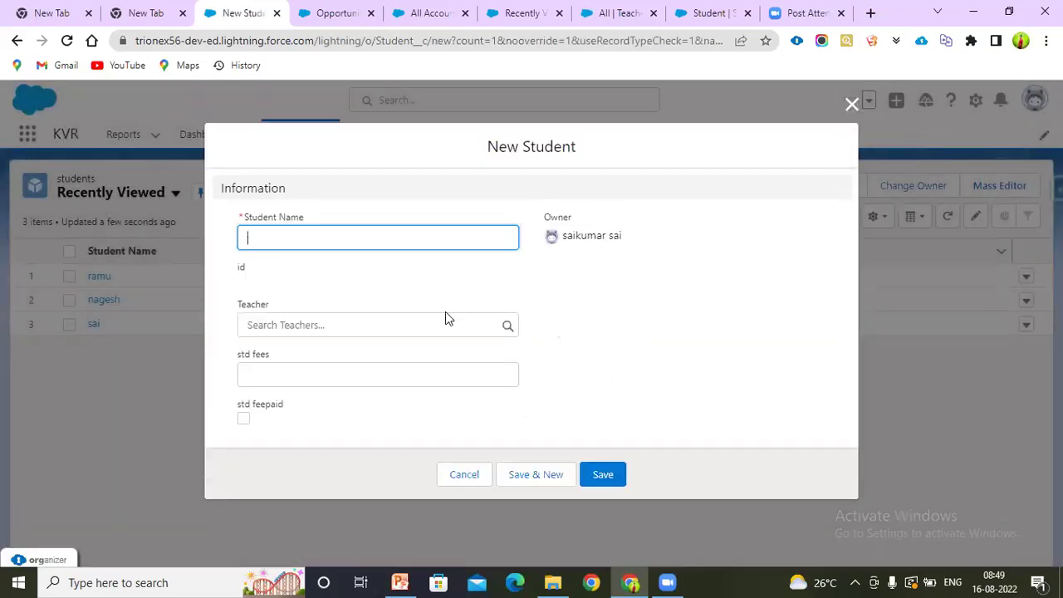
key(Tab)
click(442, 343)
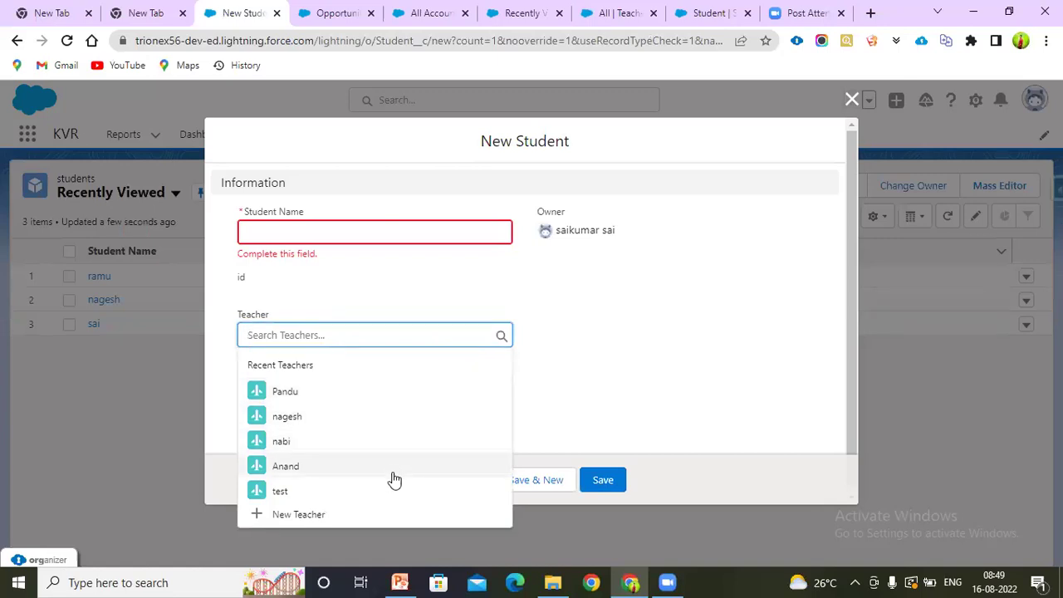
click(642, 349)
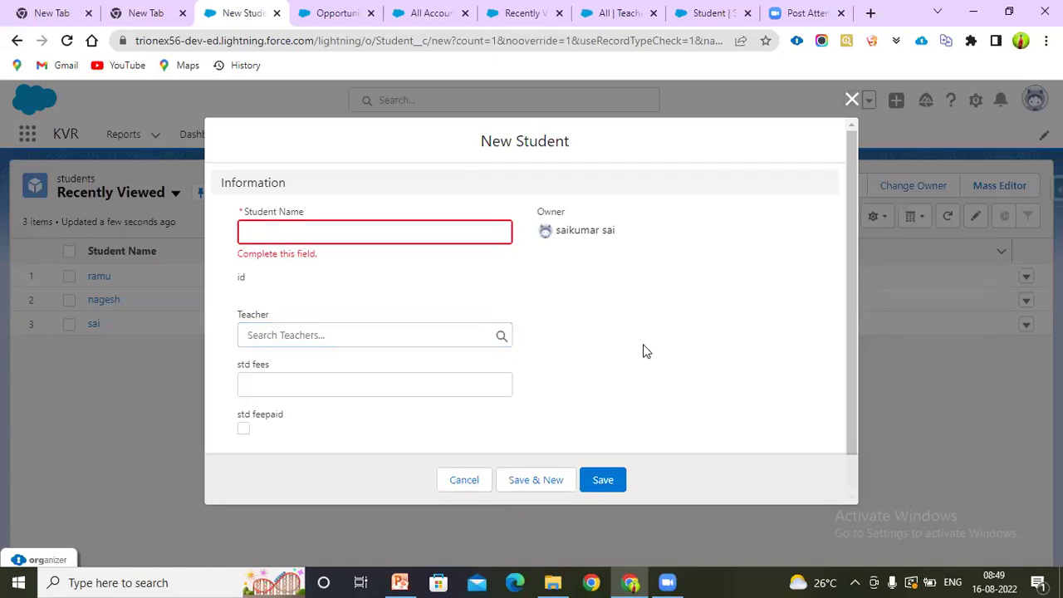
click(851, 100)
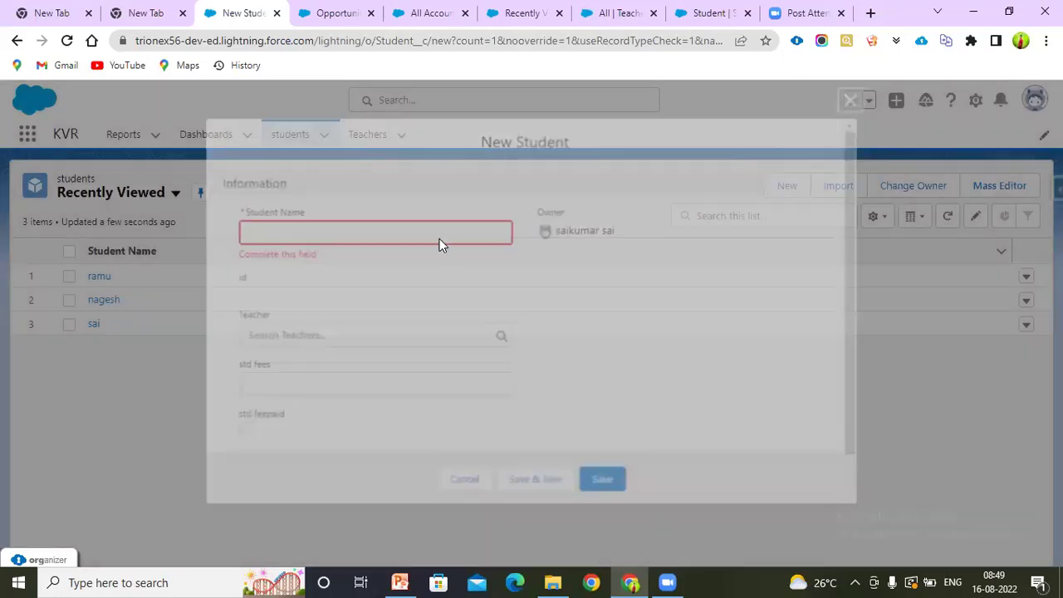
Step: Review the Teachers list views, return to students, and bring up the Setup menu
click(373, 137)
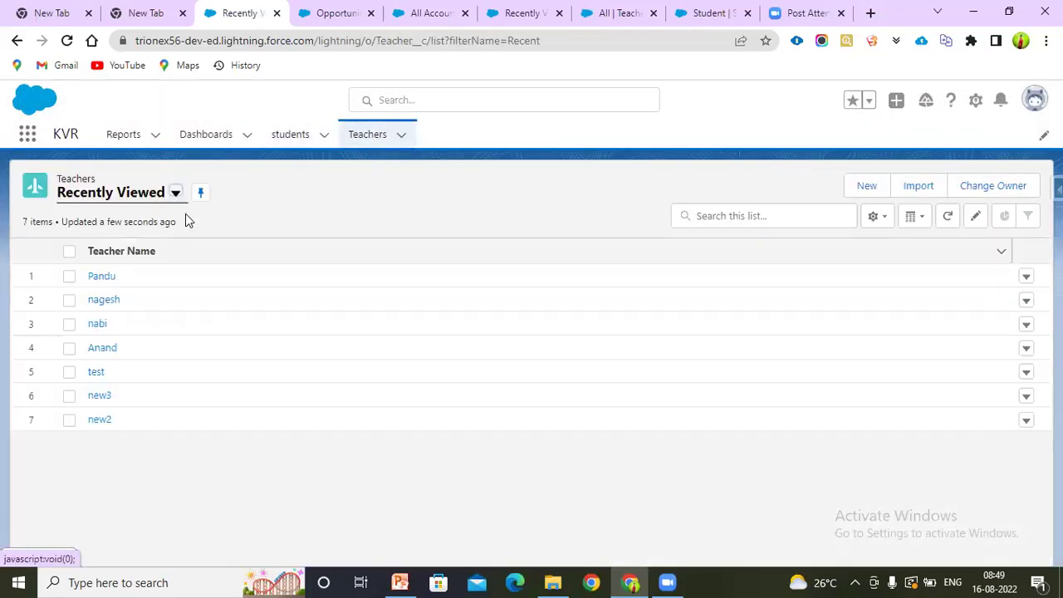
click(177, 193)
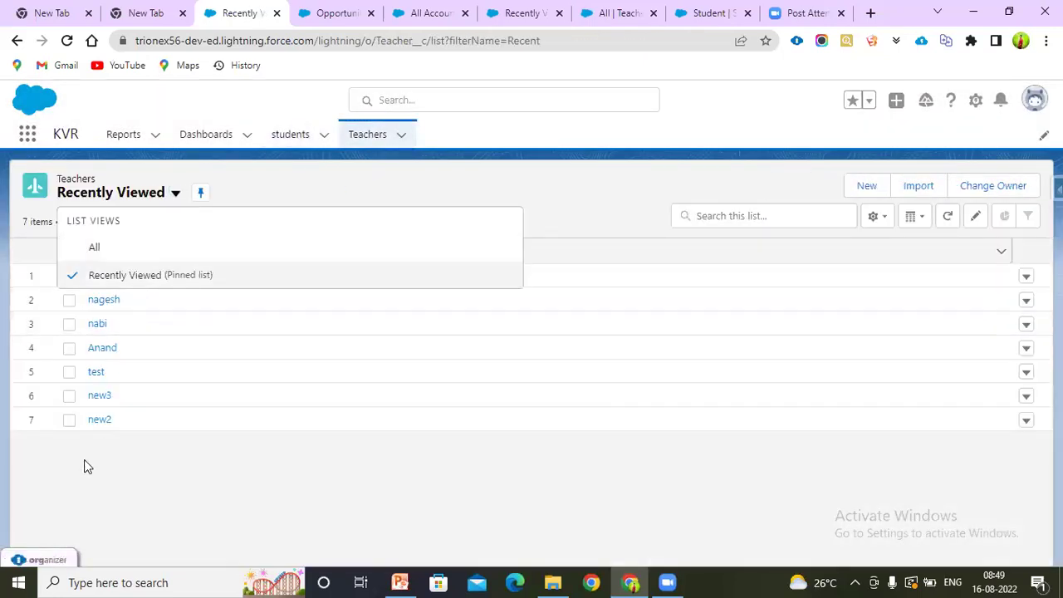
click(299, 135)
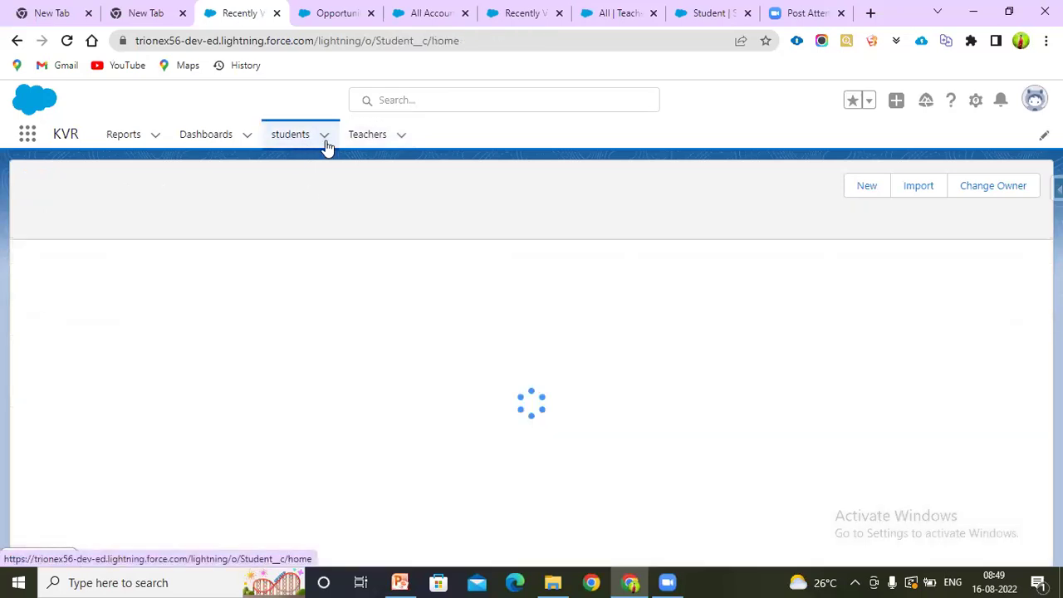
click(973, 102)
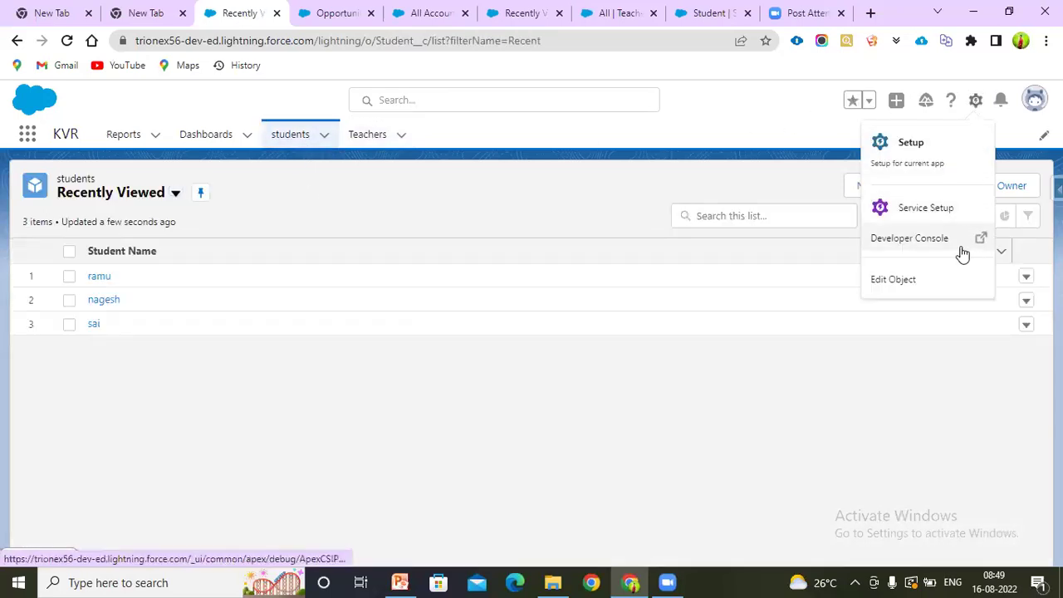
Step: Open the Student object's Teacher lookup field detail from Fields & Relationships
click(956, 279)
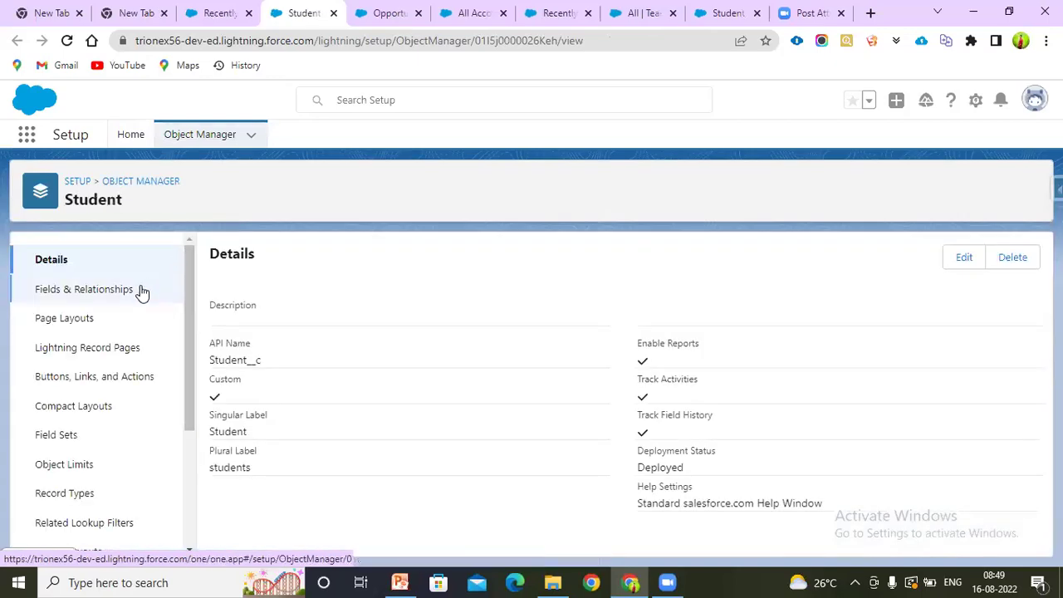
click(140, 289)
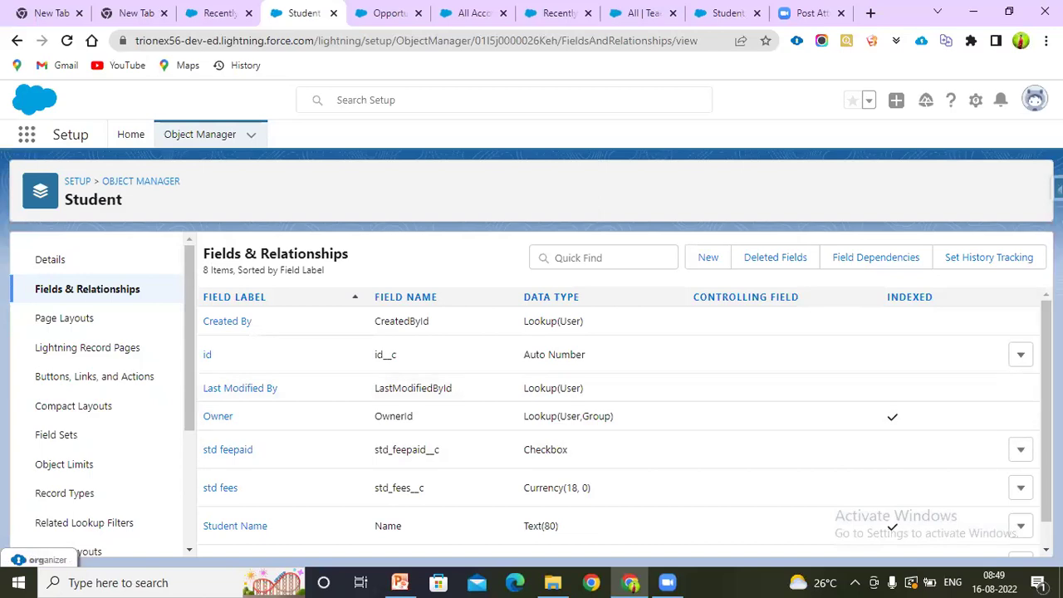
scroll(626, 425, down, 1)
scroll(626, 425, down, 1)
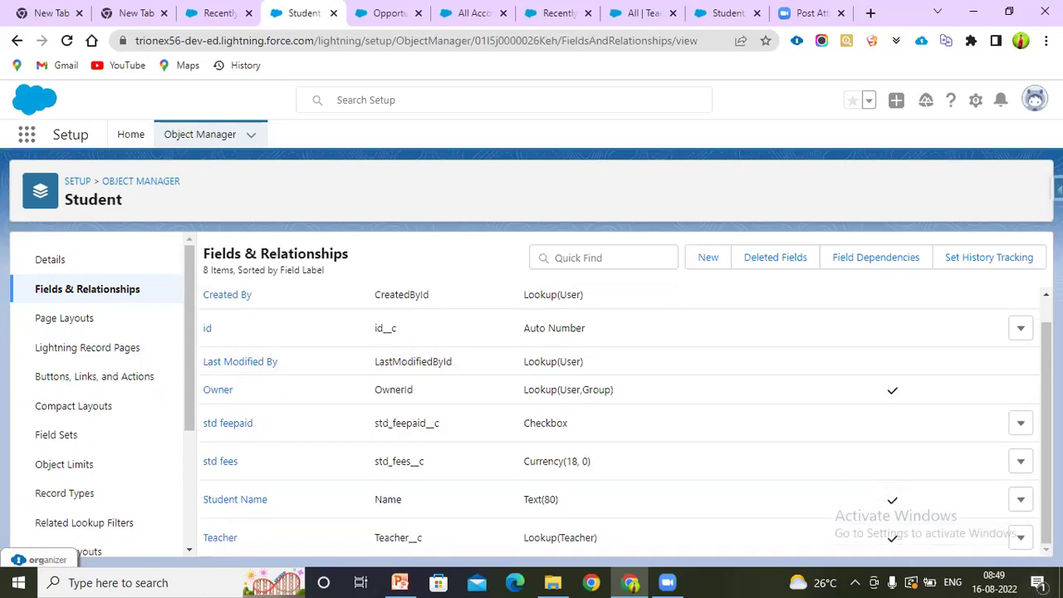
click(224, 538)
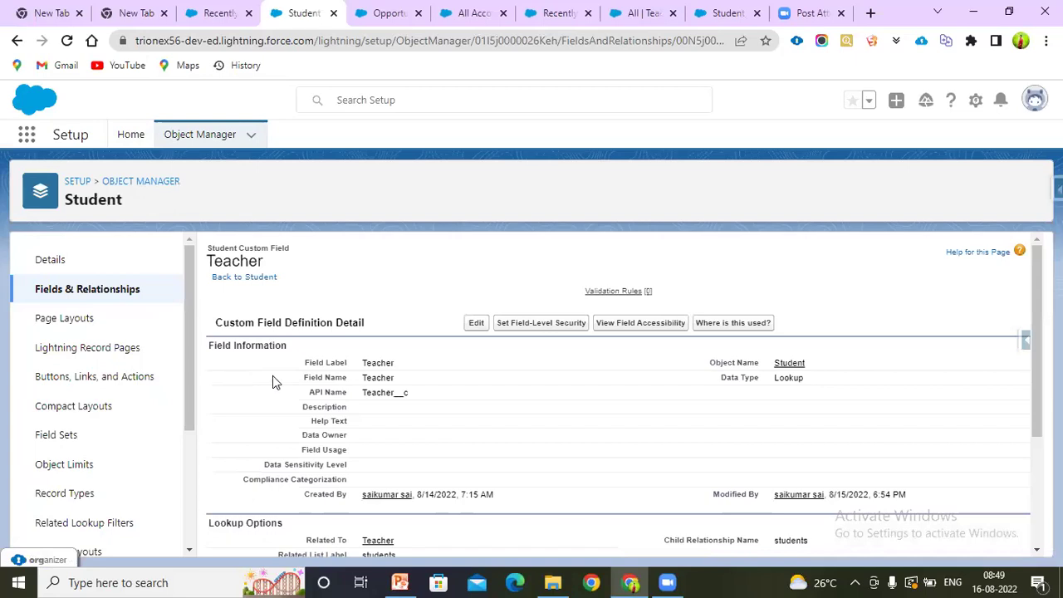
Step: Edit the Teacher field and expand its still-empty lookup filter settings
click(477, 324)
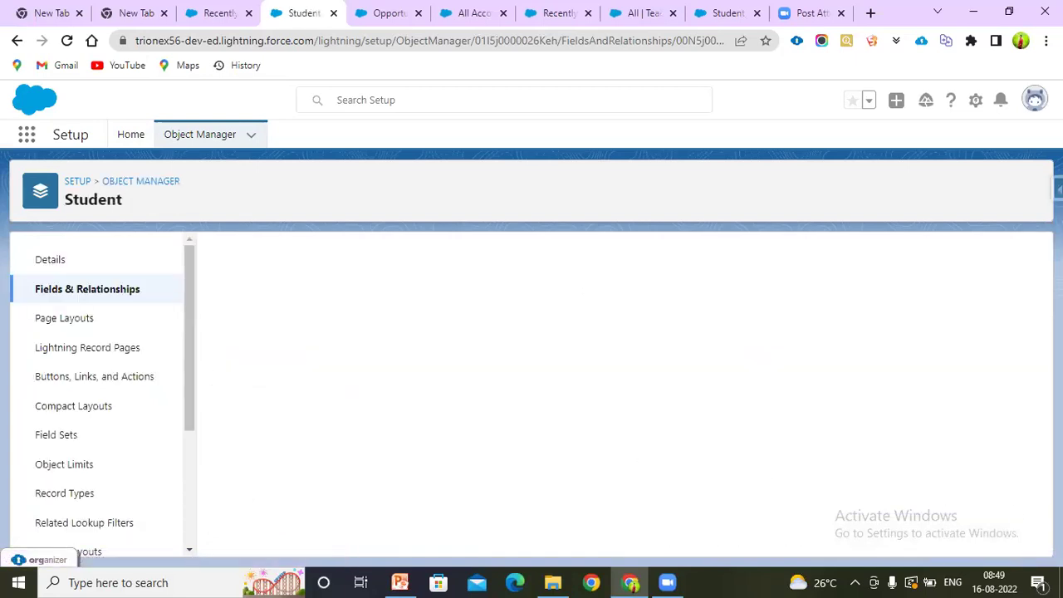
scroll(963, 510, down, 2)
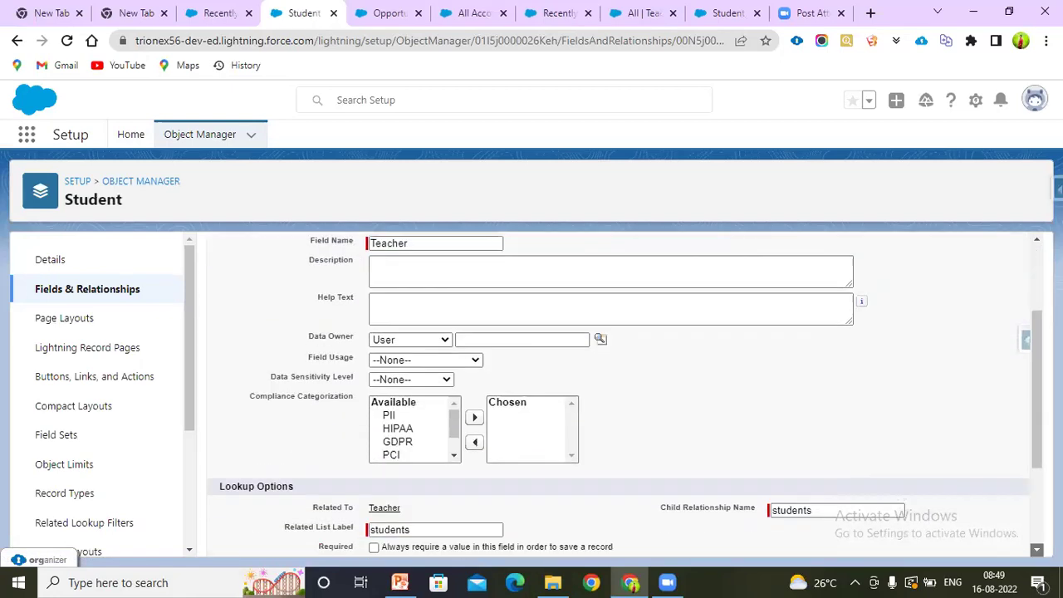
scroll(964, 510, down, 2)
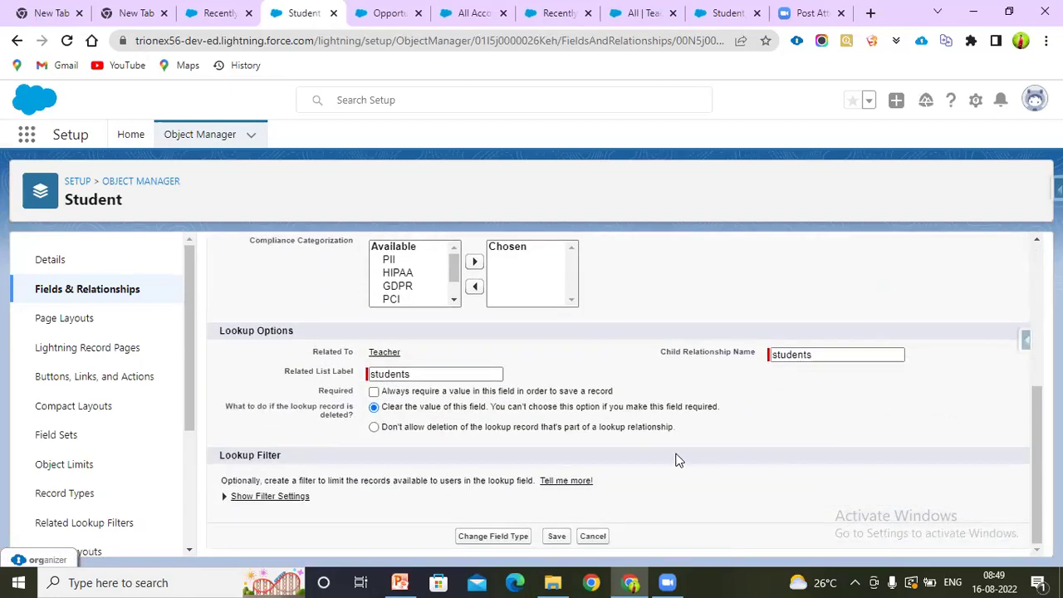
click(282, 498)
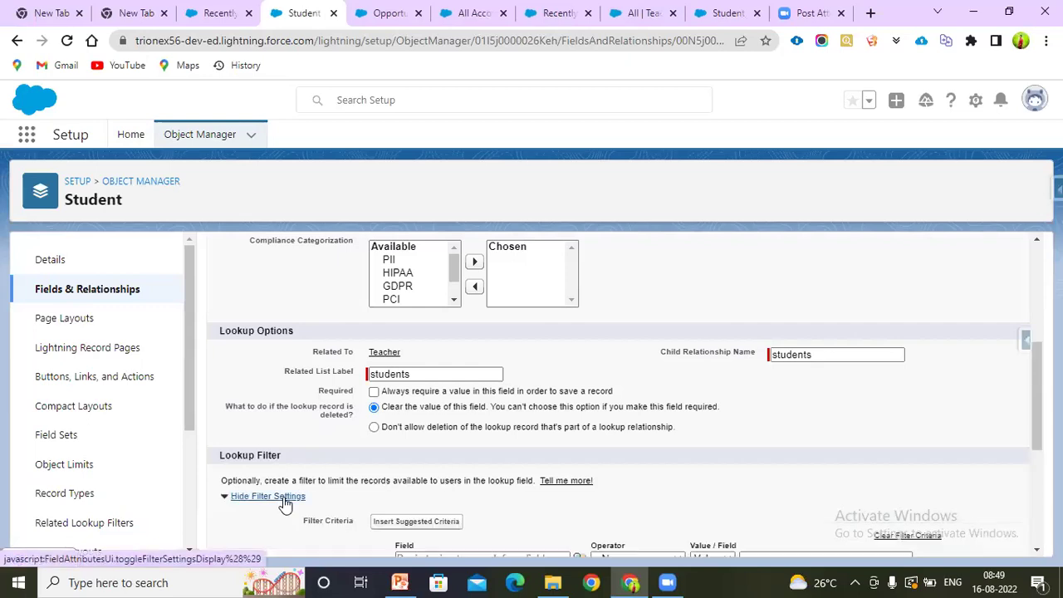
scroll(536, 424, down, 3)
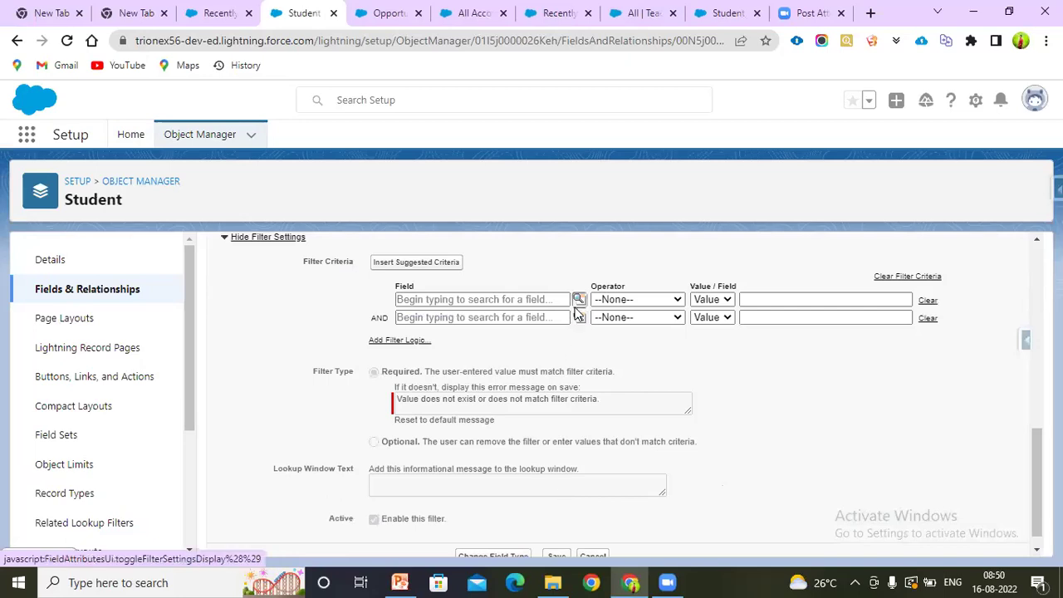
Step: Fill the first filter row as field Teacher: Gradutation, operator equals, value M.tech
click(579, 301)
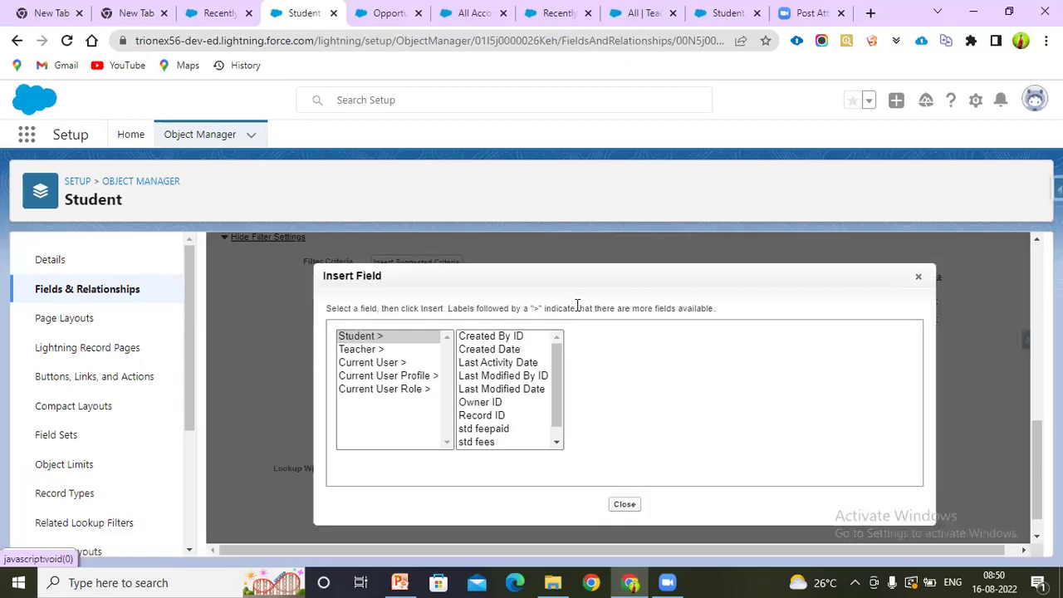
click(361, 350)
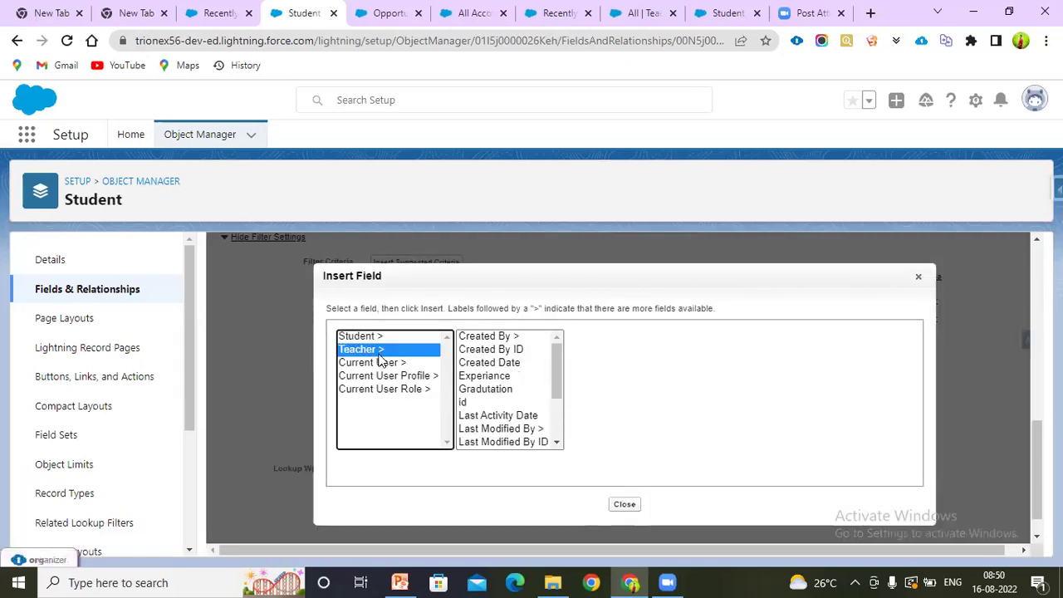
click(492, 390)
click(619, 418)
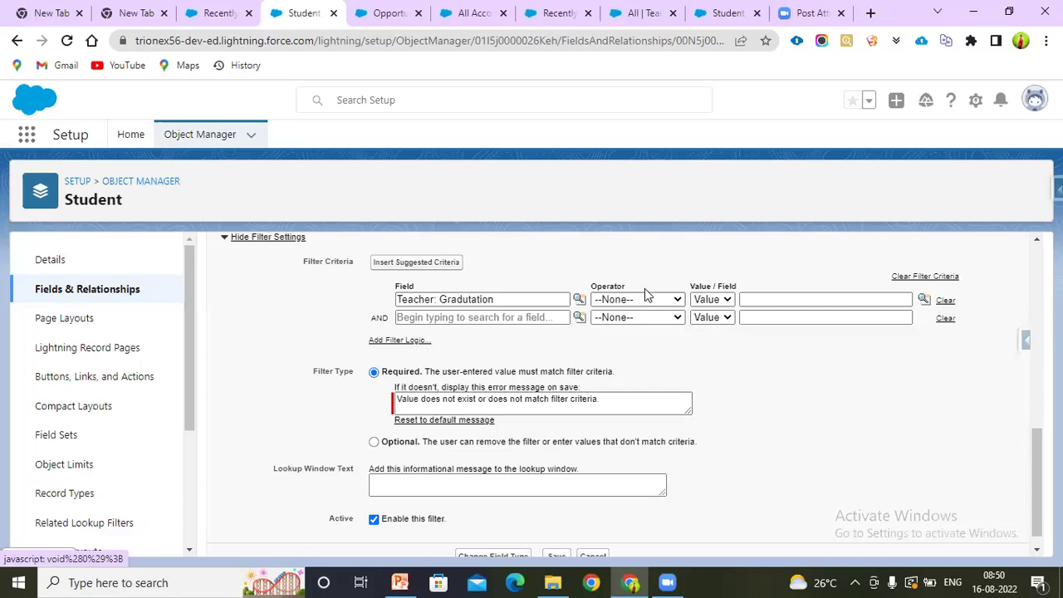
click(643, 299)
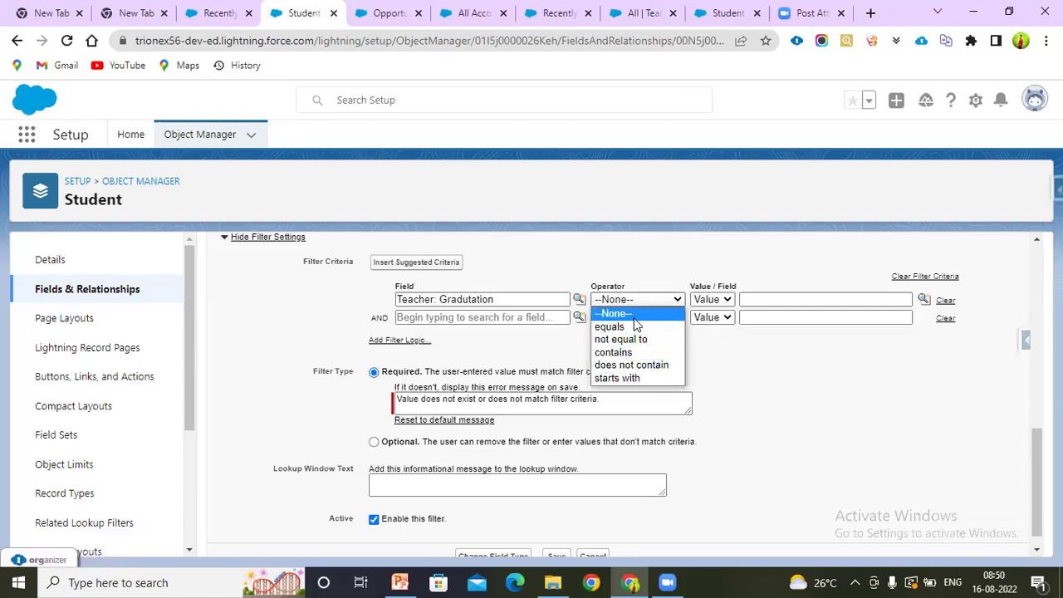
click(634, 326)
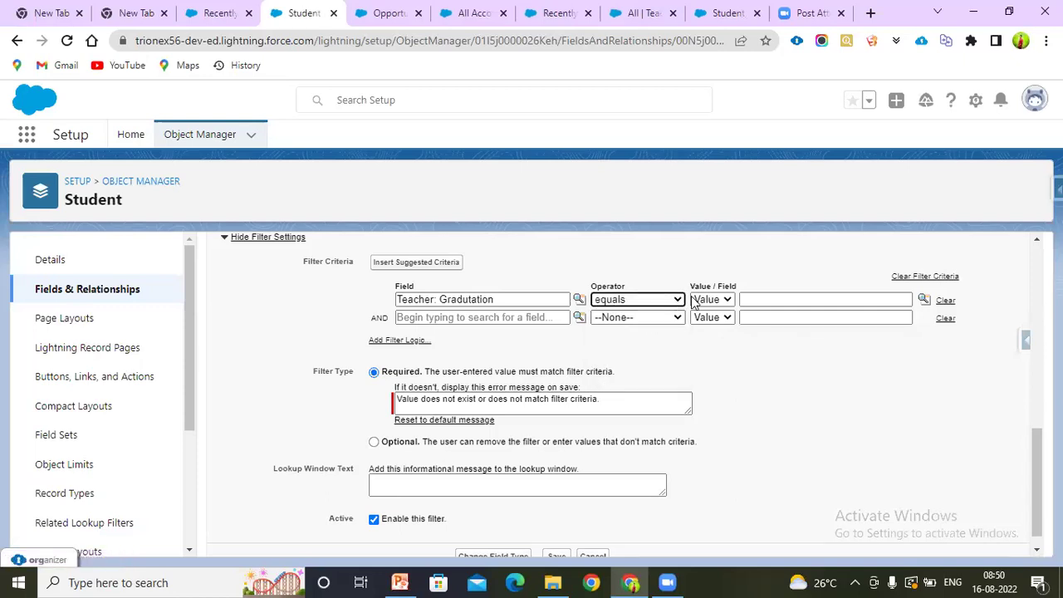
click(923, 299)
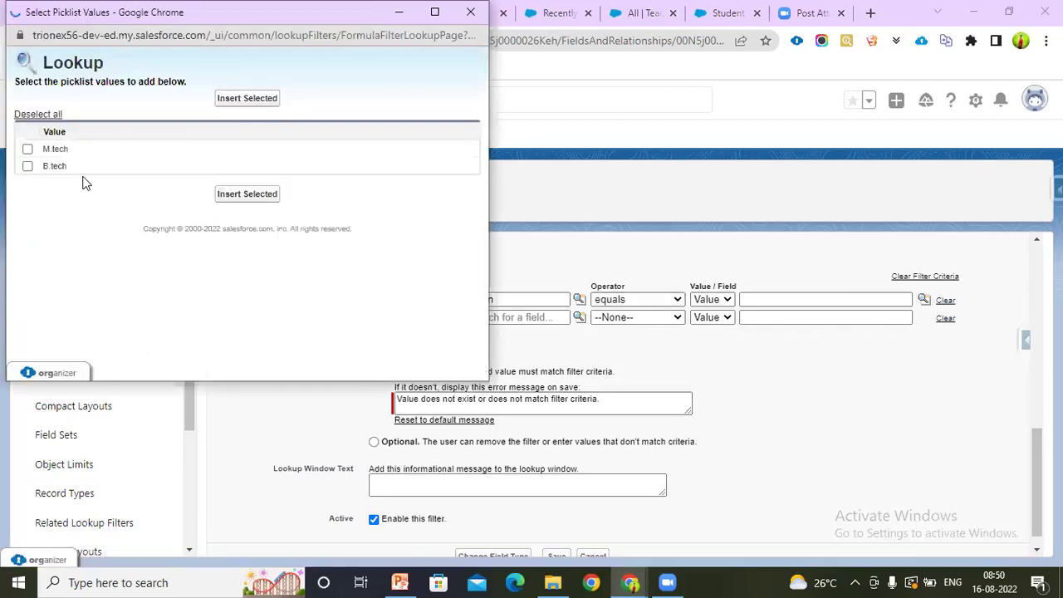
click(27, 151)
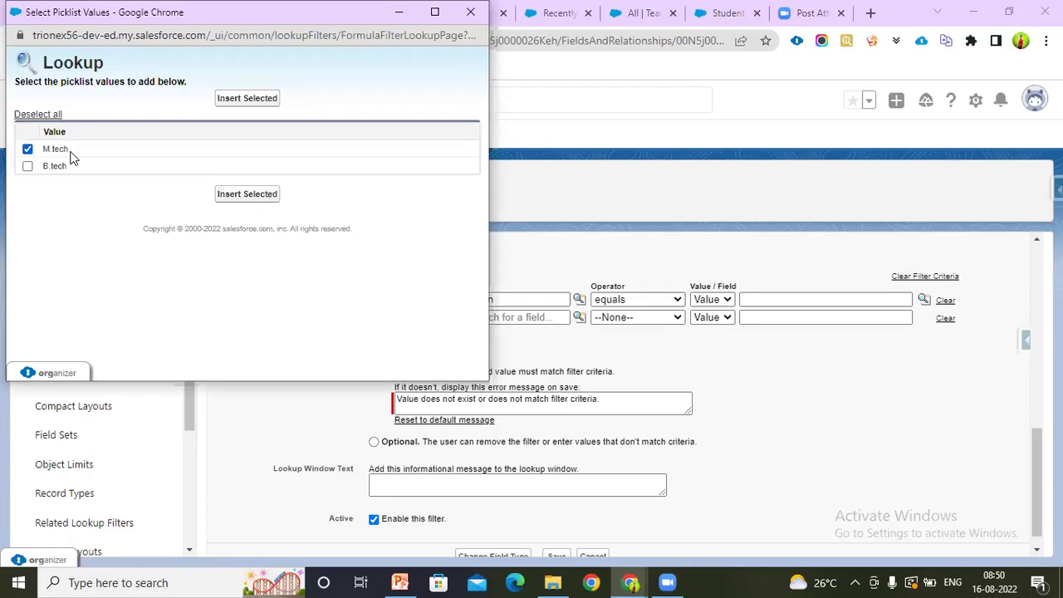
click(231, 196)
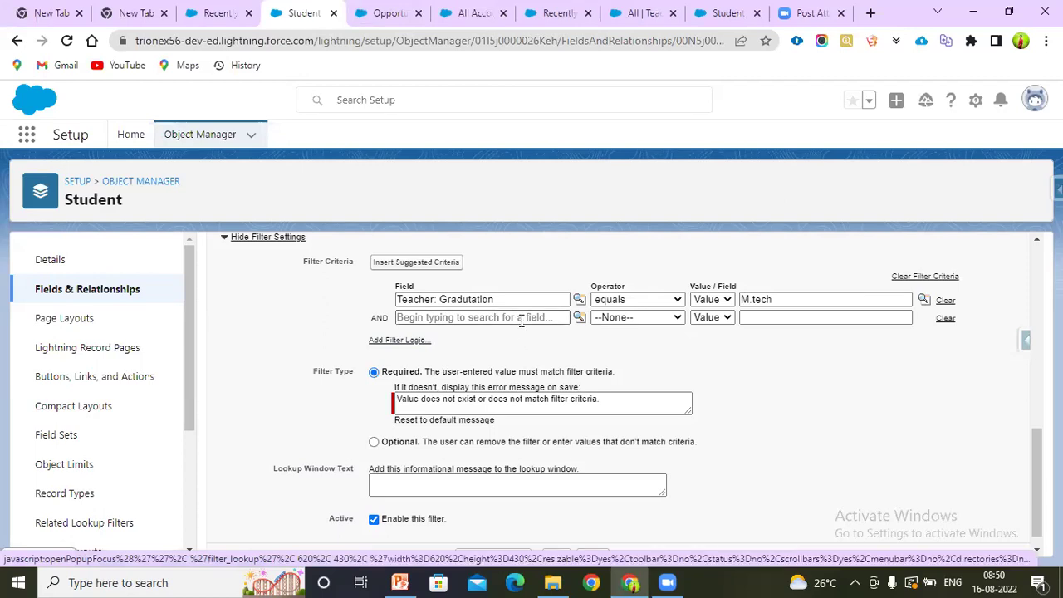
Step: Fill the second row as Teacher: Experiance greater or equal 4, then save the filter
click(518, 318)
click(479, 372)
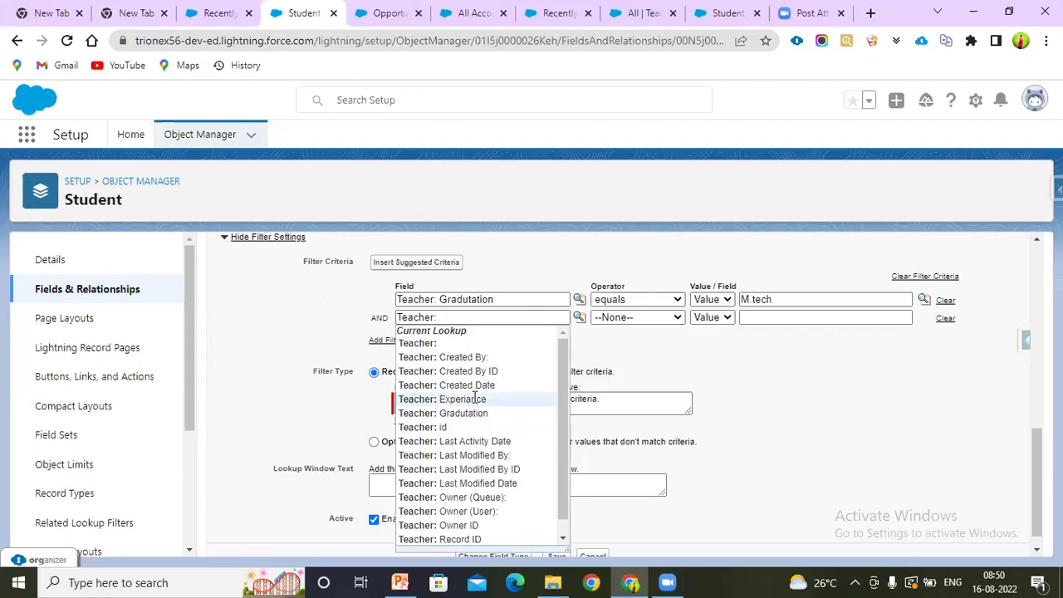
click(475, 398)
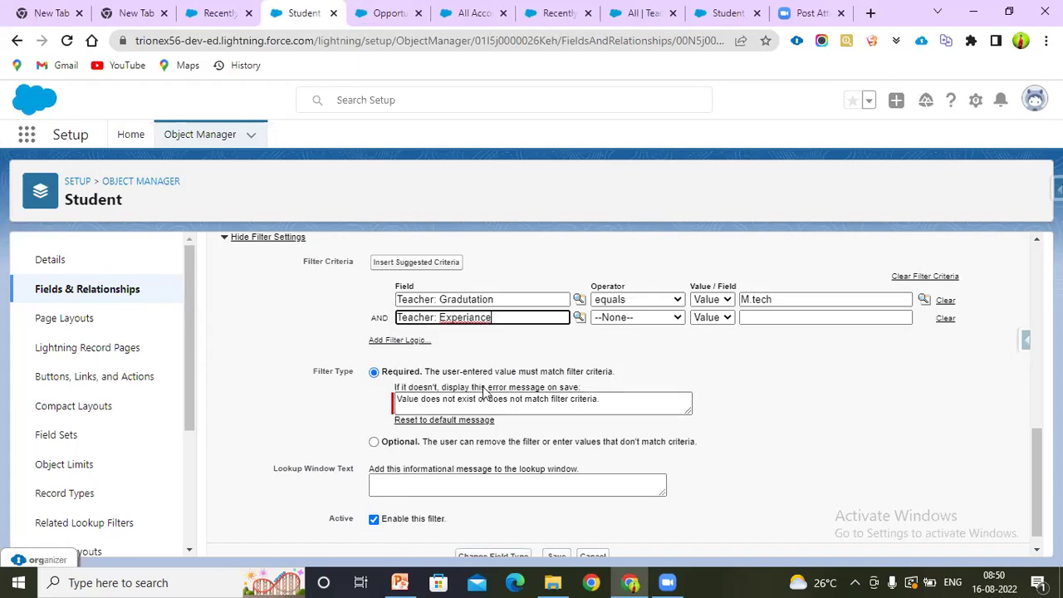
click(678, 318)
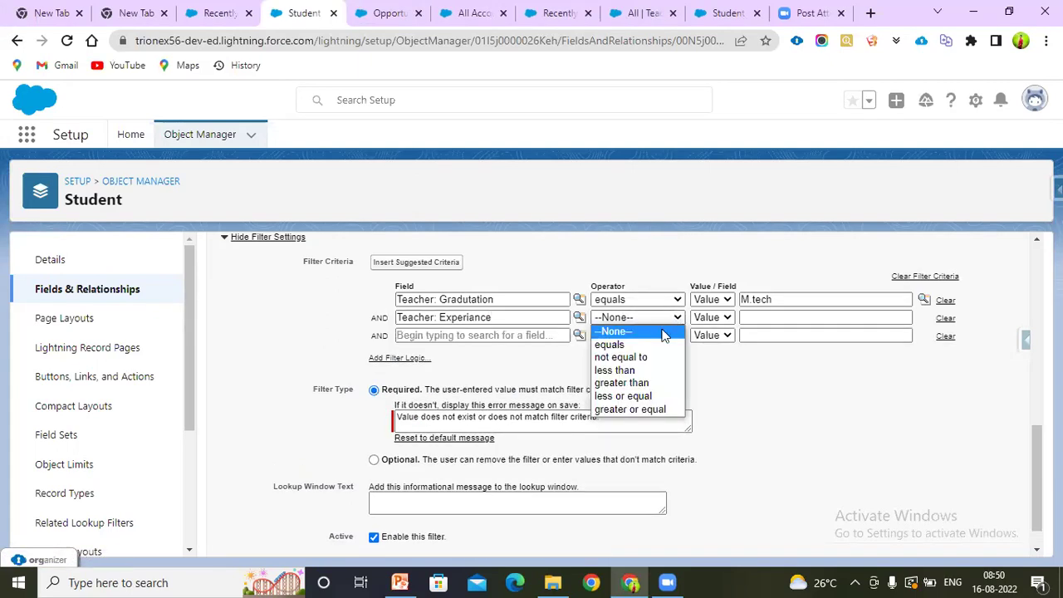
click(618, 410)
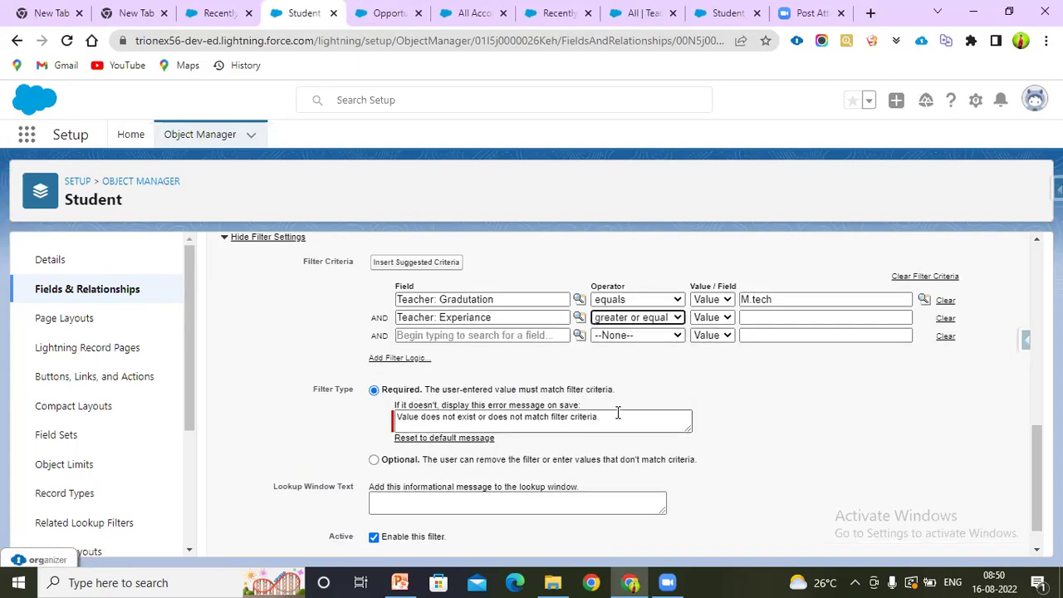
click(724, 321)
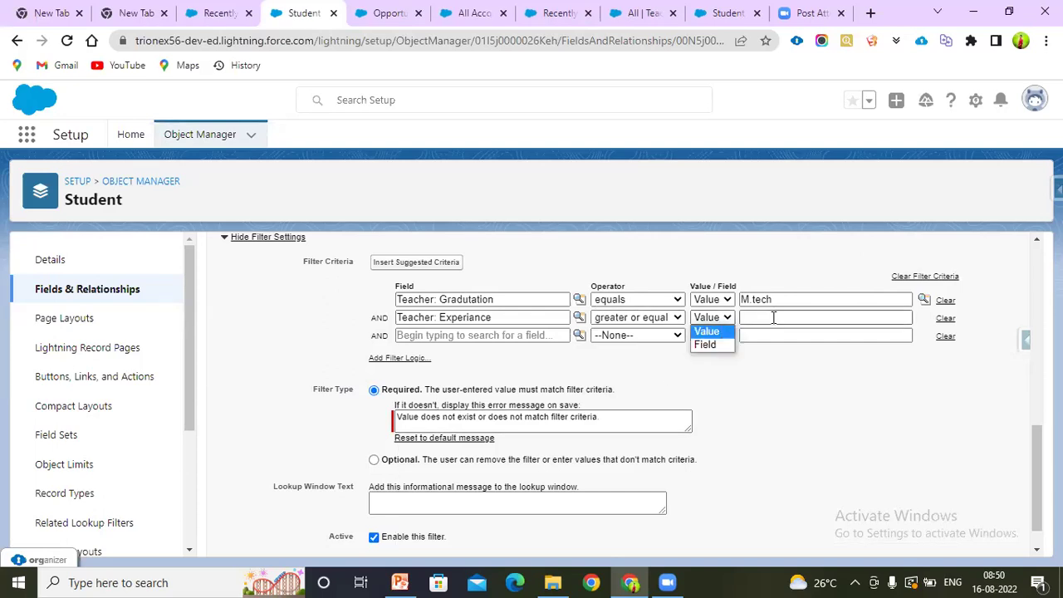
click(837, 321)
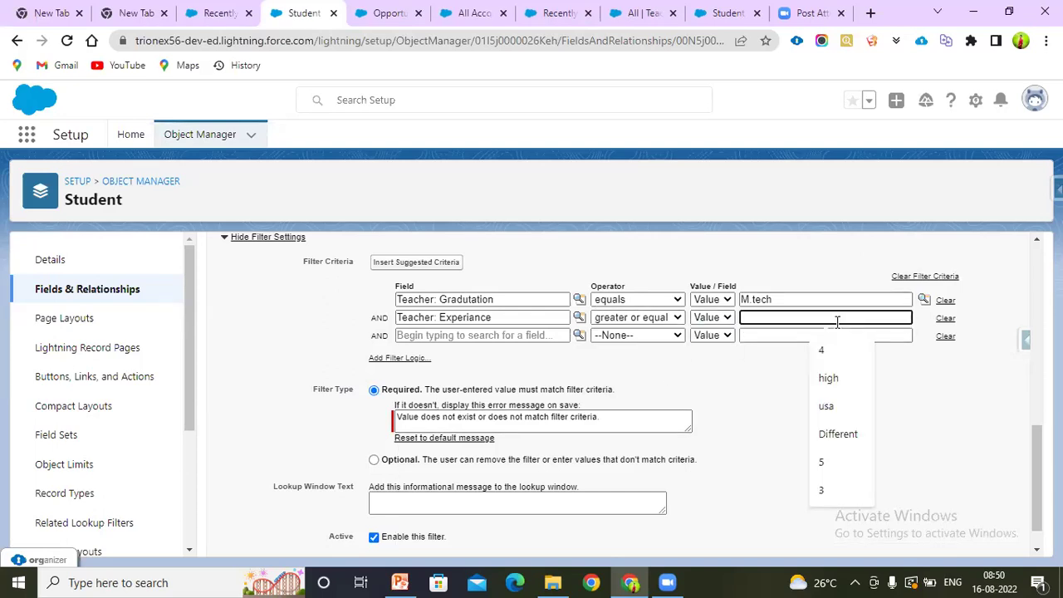
text(4)
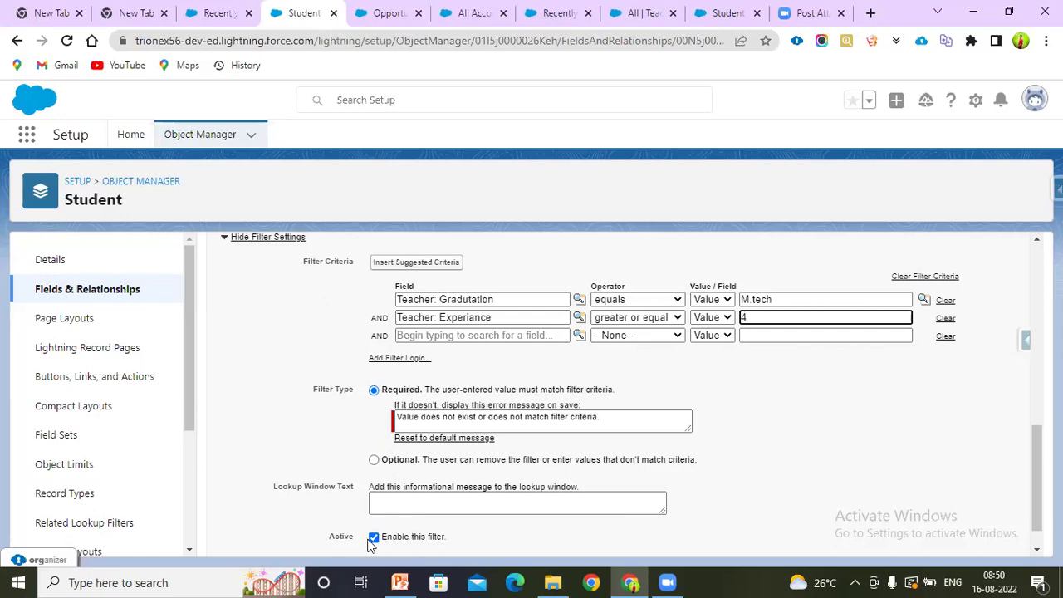
scroll(623, 398, down, 2)
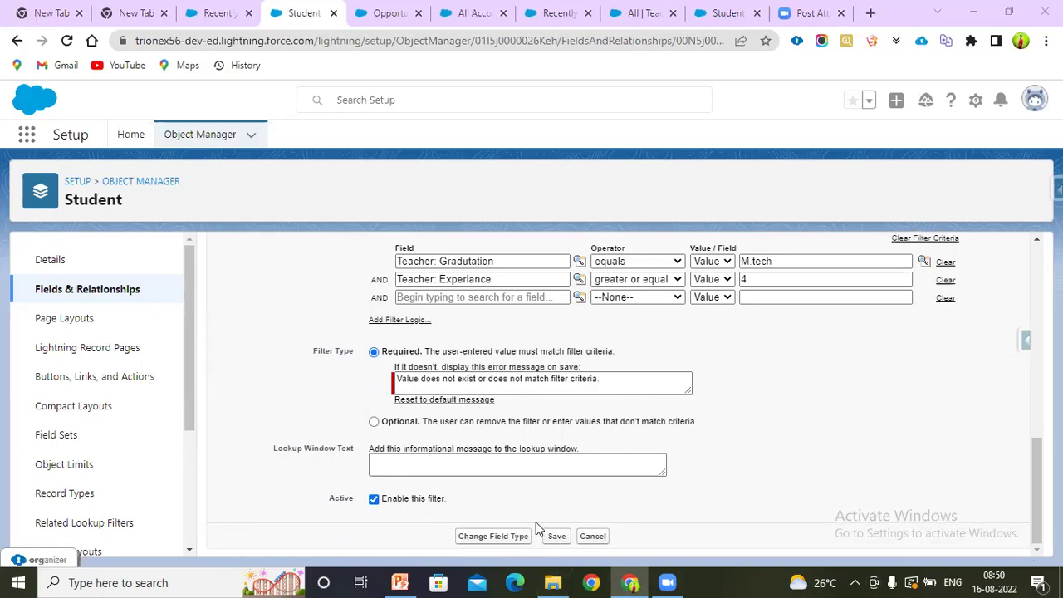
click(552, 536)
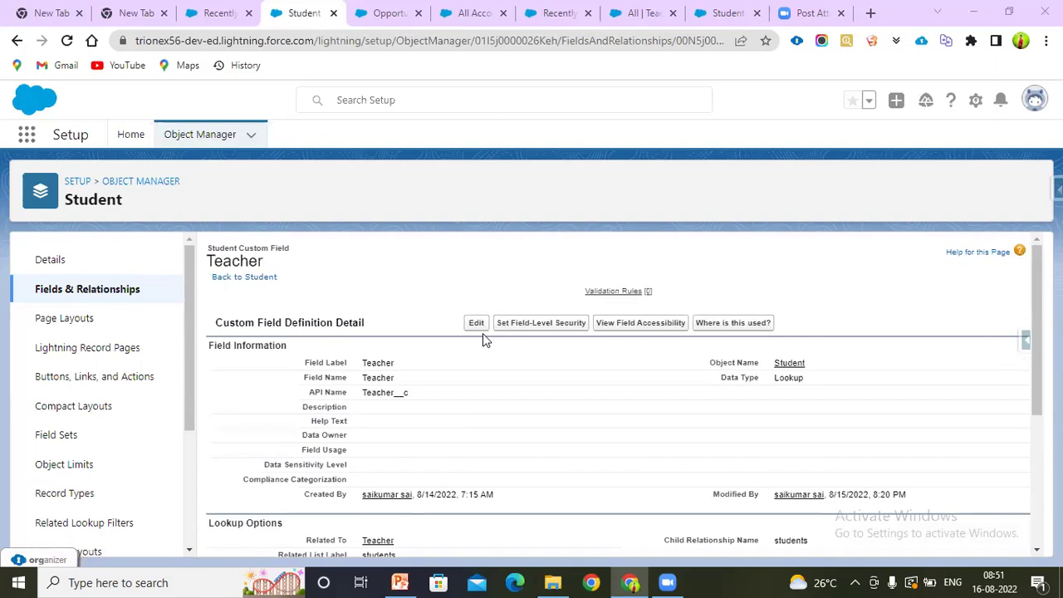
click(199, 12)
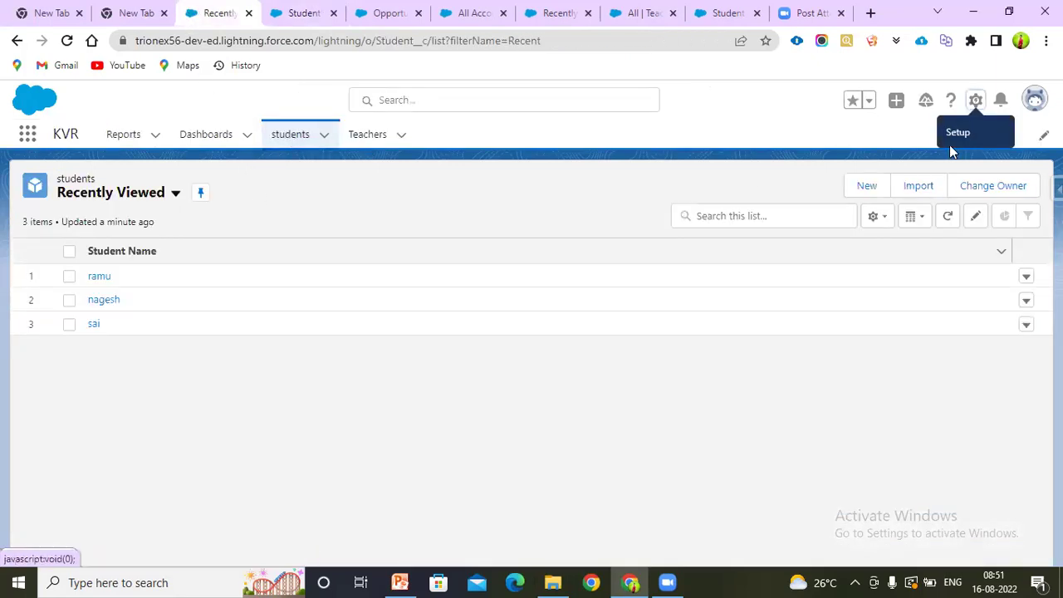
click(878, 184)
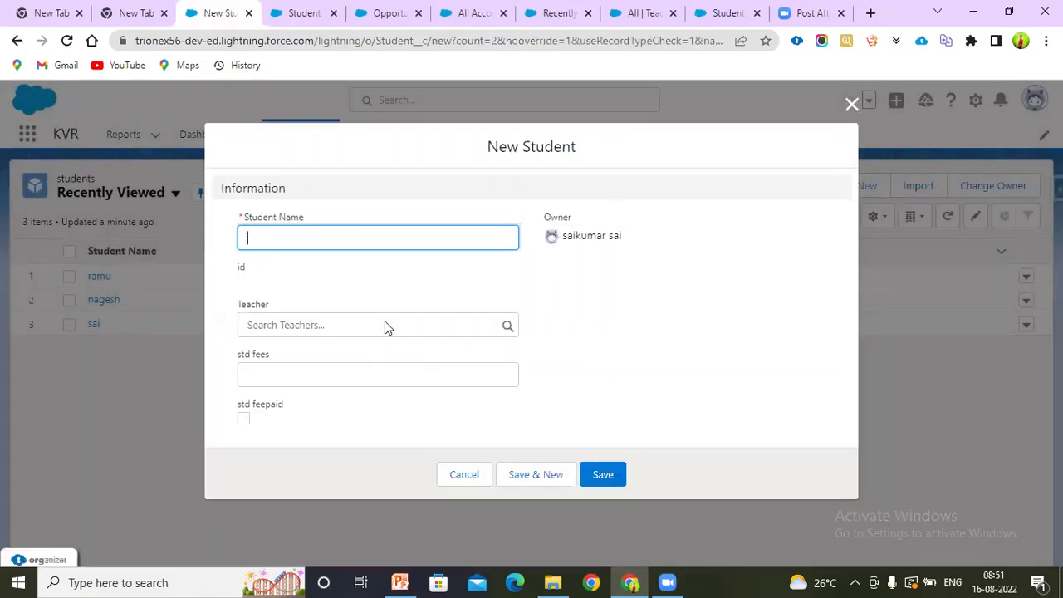
click(385, 322)
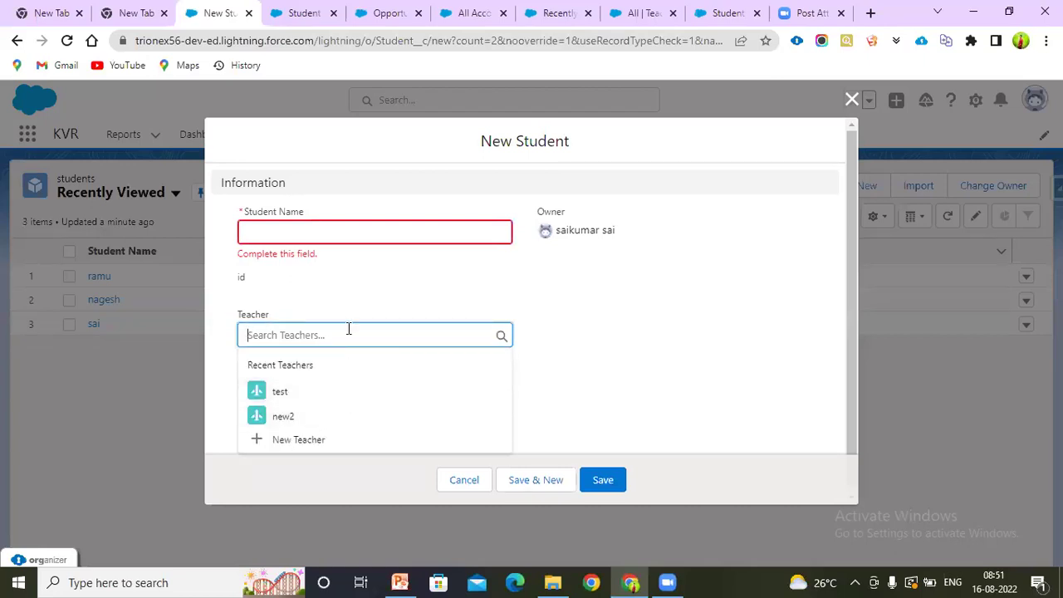
click(851, 100)
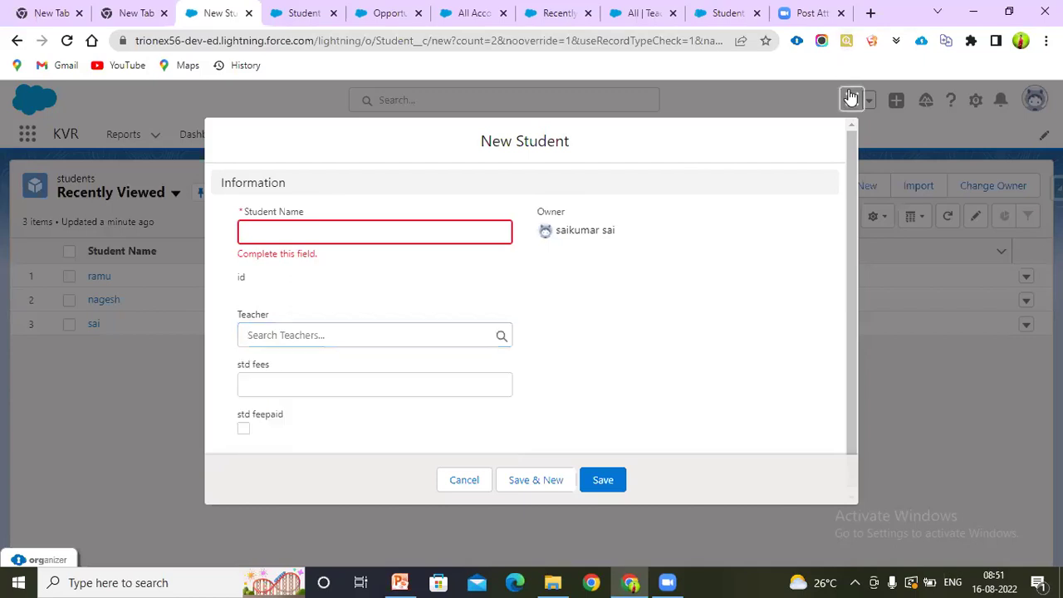
click(362, 134)
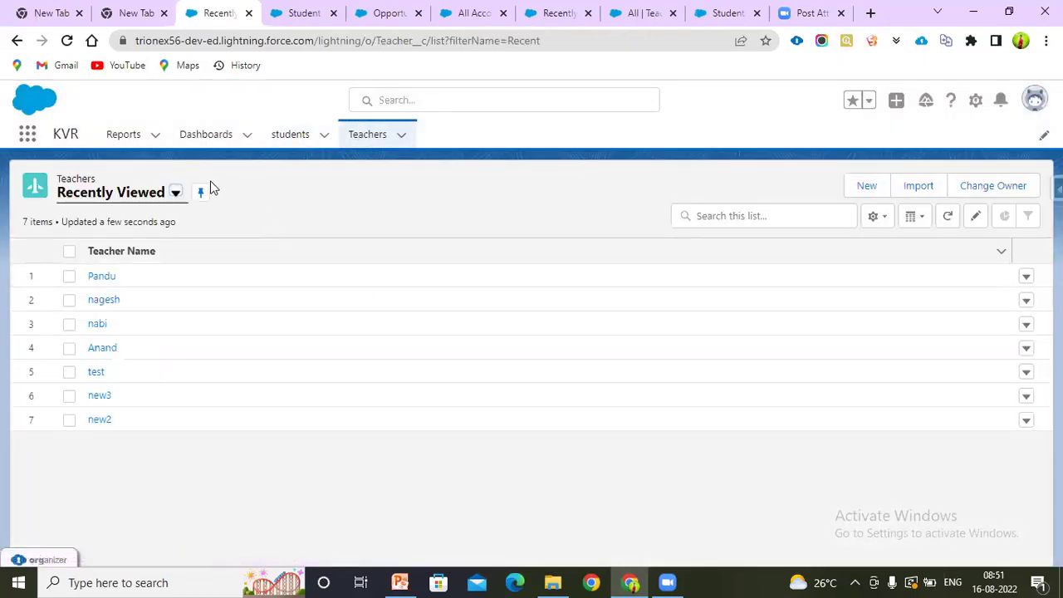
click(175, 194)
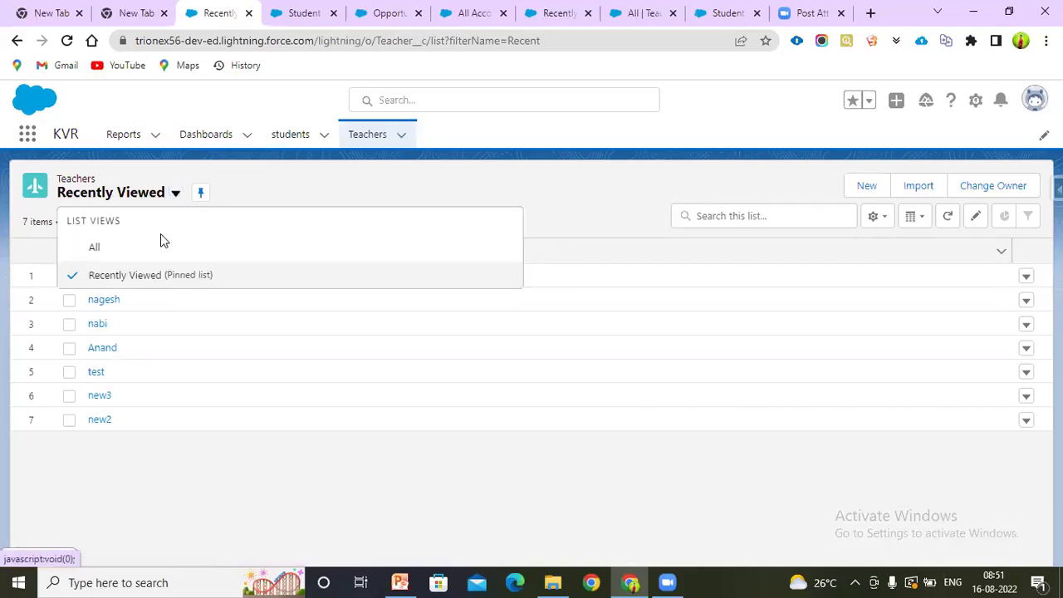
click(159, 251)
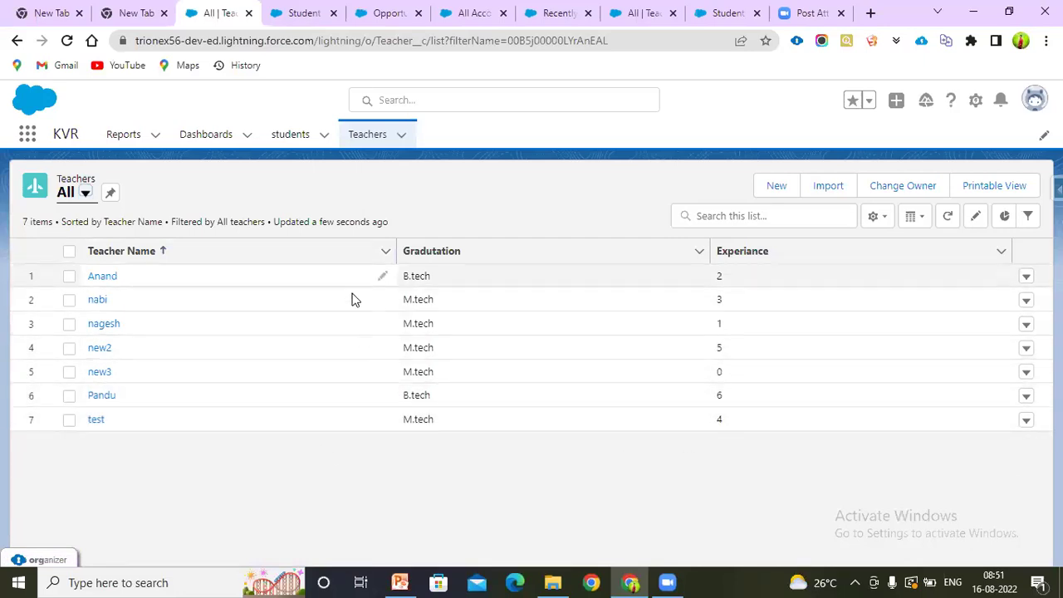
click(303, 143)
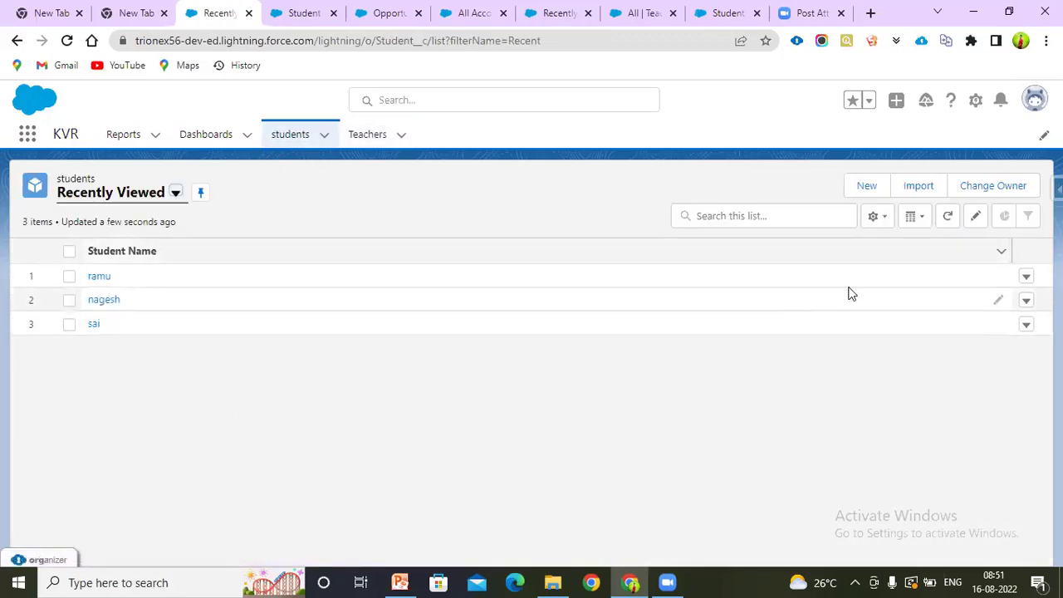
Step: Check which teachers the new Student form's Teacher lookup offers, then close the form
click(866, 186)
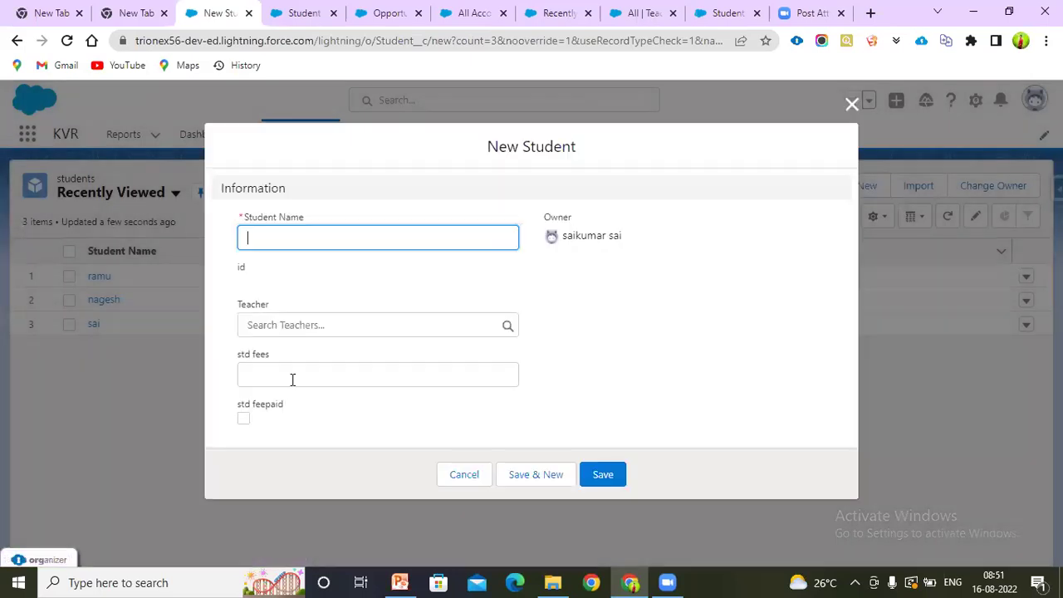
click(329, 325)
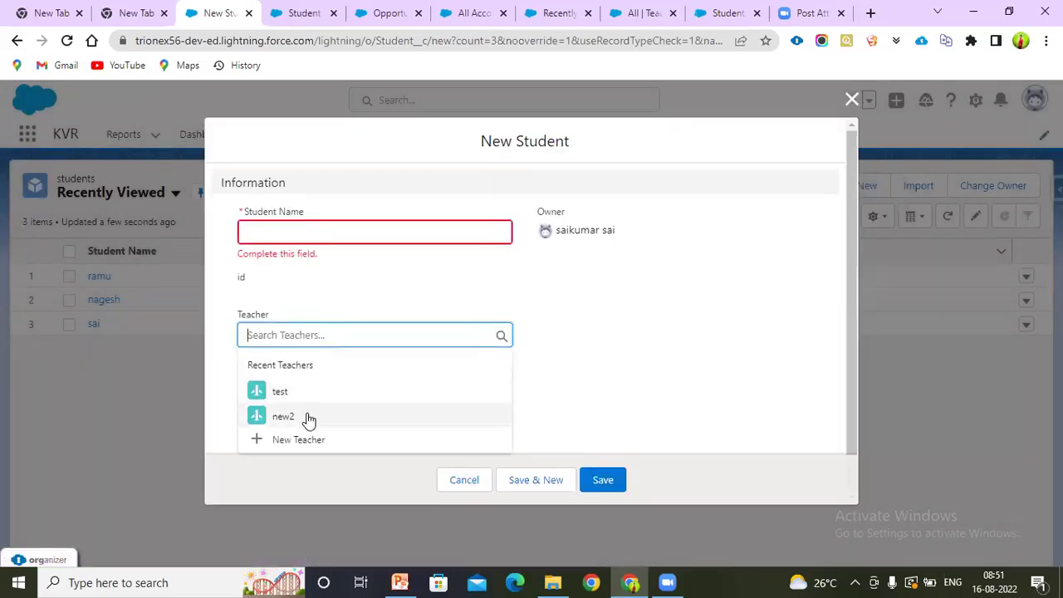
click(316, 12)
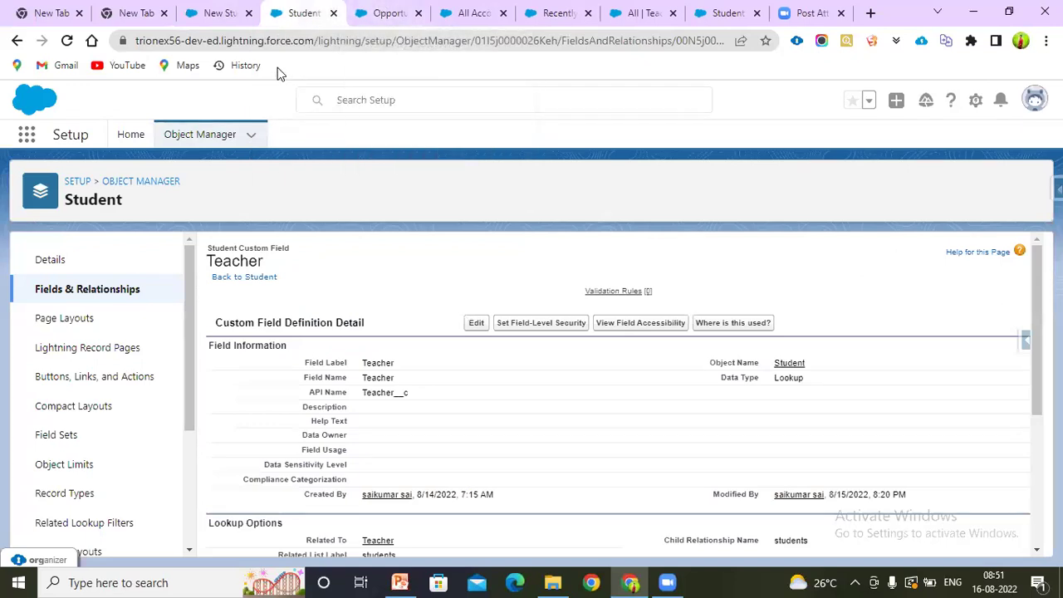
click(226, 13)
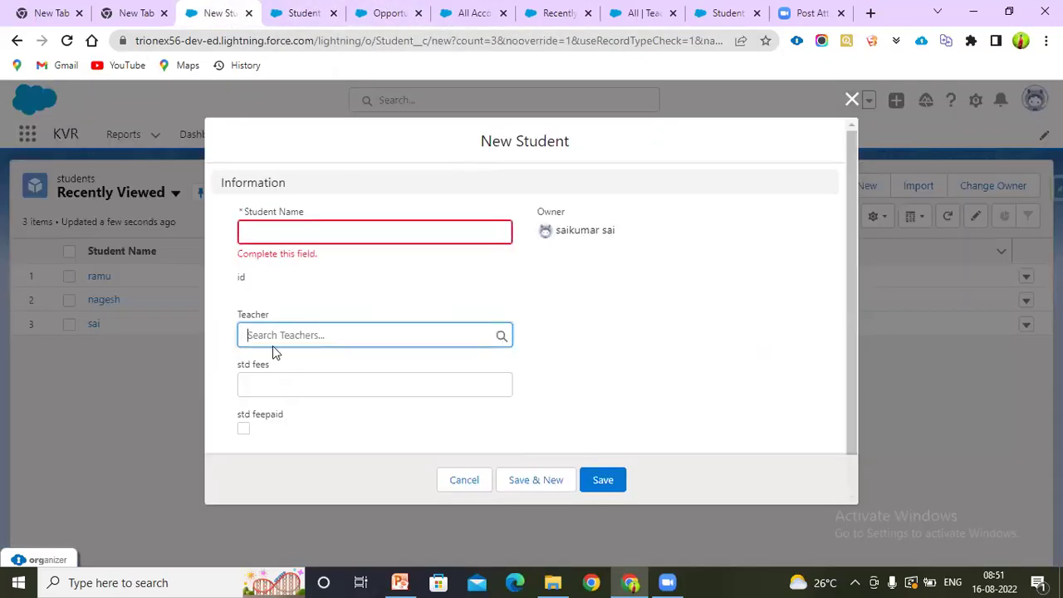
click(854, 99)
Step: Switch the Teachers tab to the 'All' list view
click(378, 138)
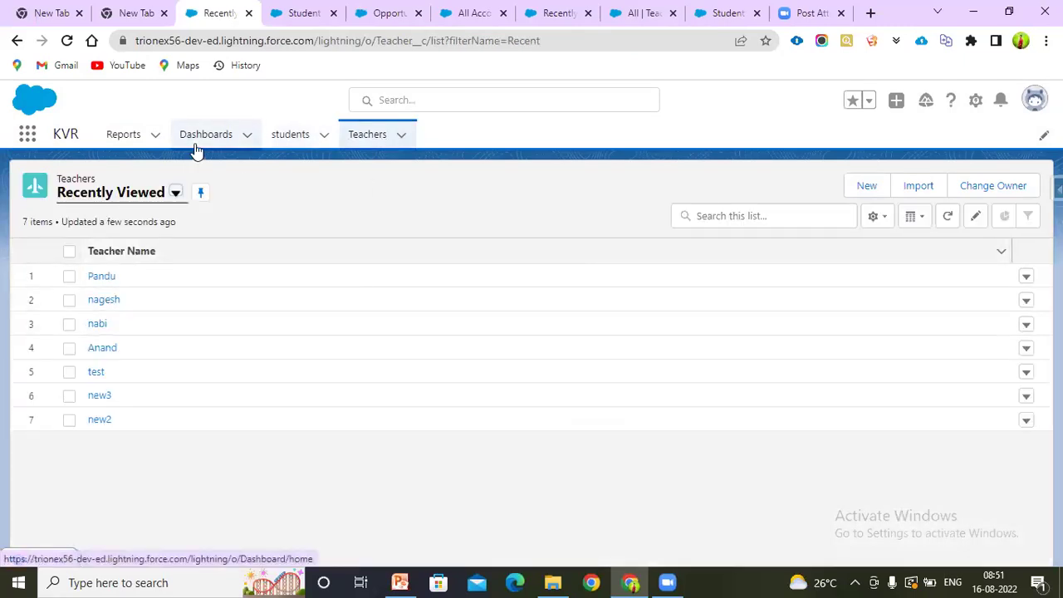
click(176, 192)
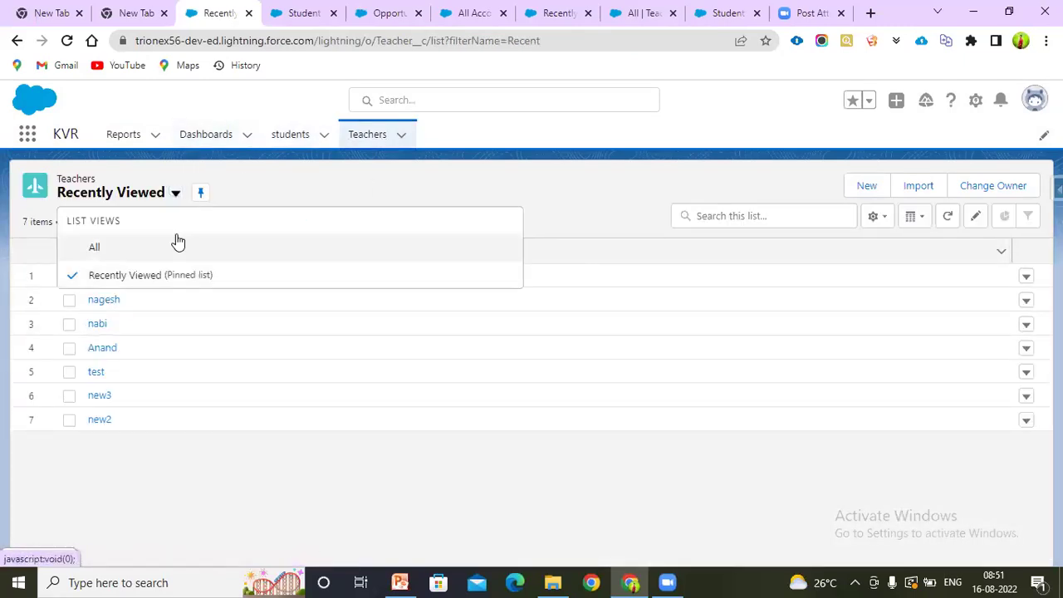
click(177, 241)
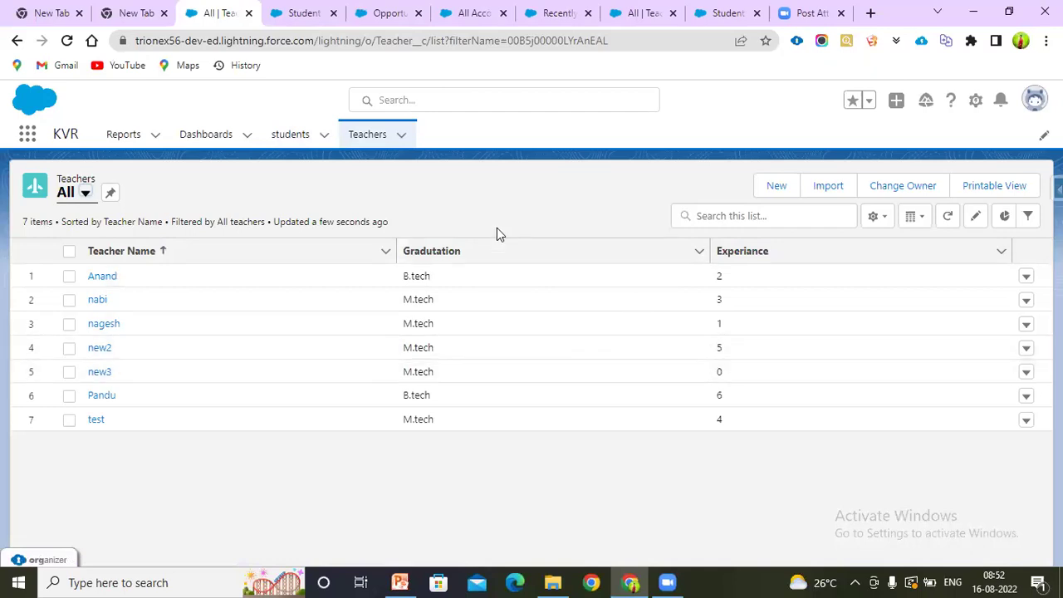
mouse_move(399, 582)
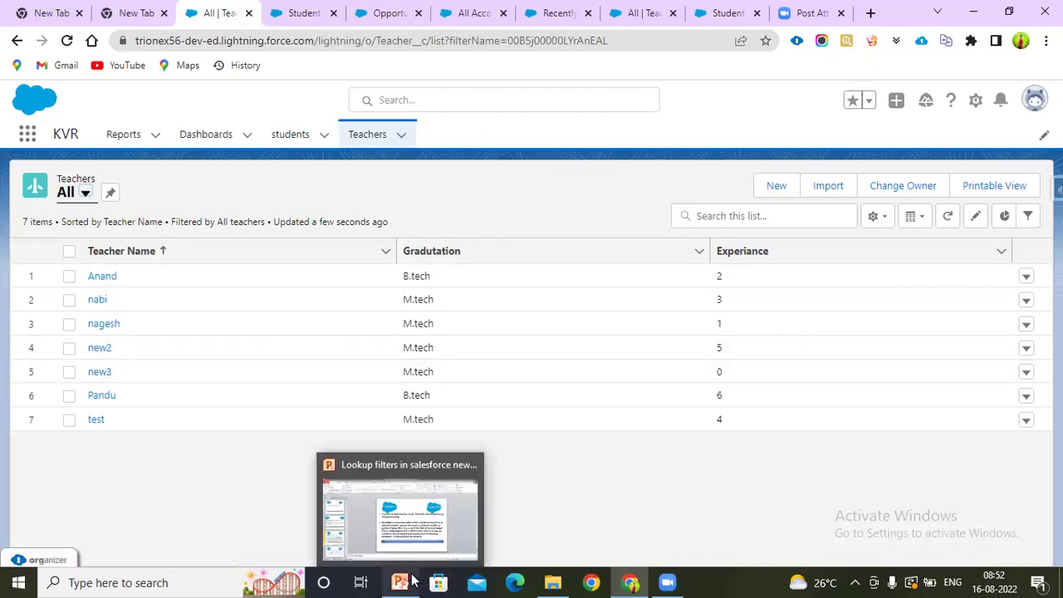
Step: Return to PowerPoint's Lookup filters deck and select the slide 4 thumbnail
click(395, 532)
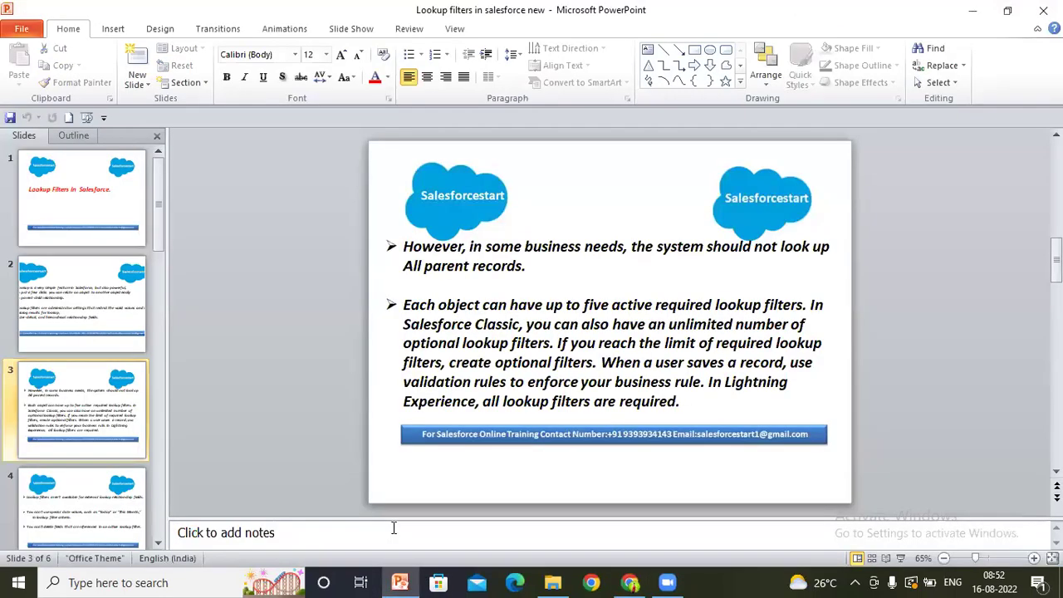
click(125, 508)
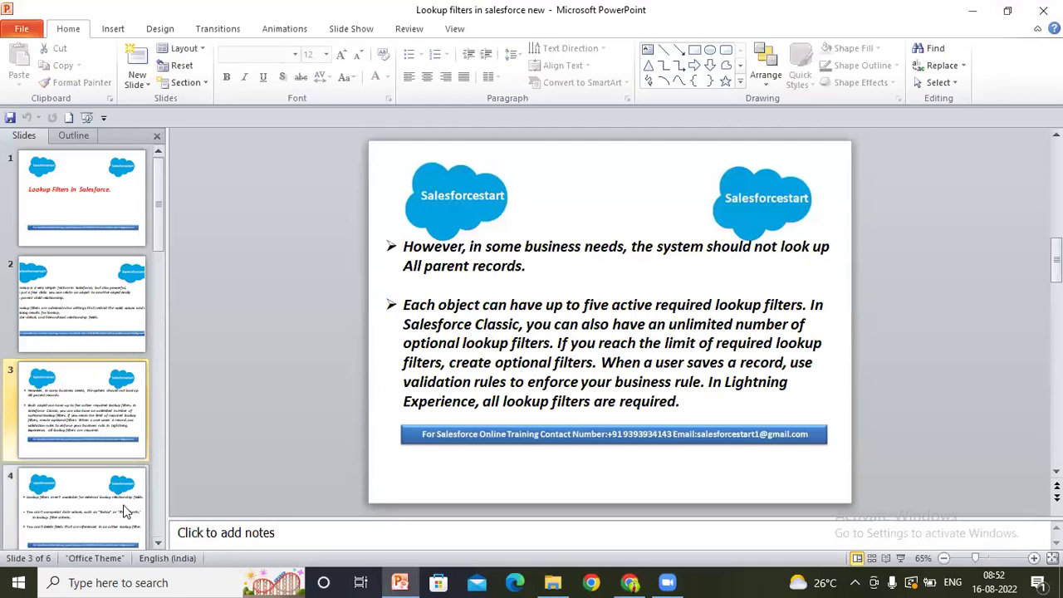